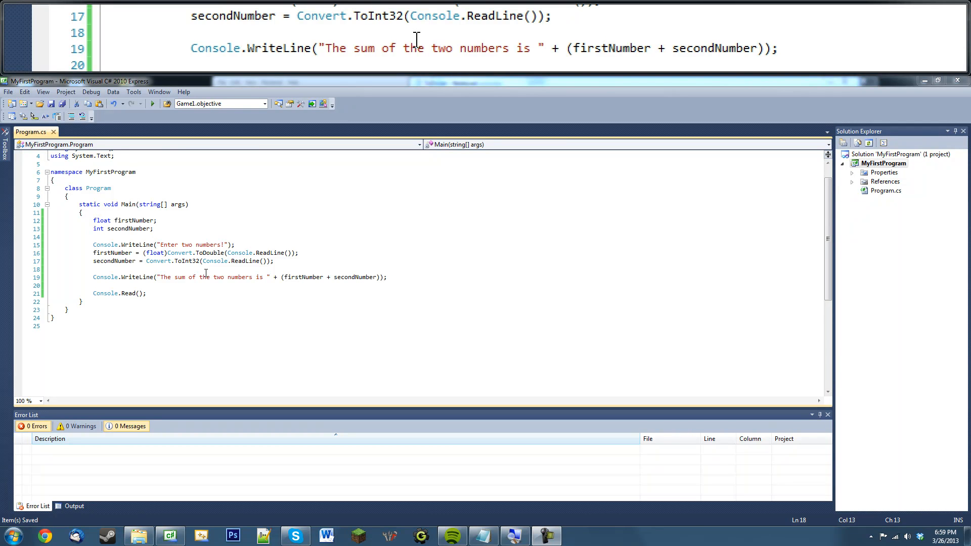
# Remove the old sum-program lines from Main, leaving only Console.Read()
pyautogui.moveTo(389, 277)
pyautogui.mouseDown()
pyautogui.moveTo(108, 269)
pyautogui.moveTo(93, 220)
pyautogui.mouseUp()
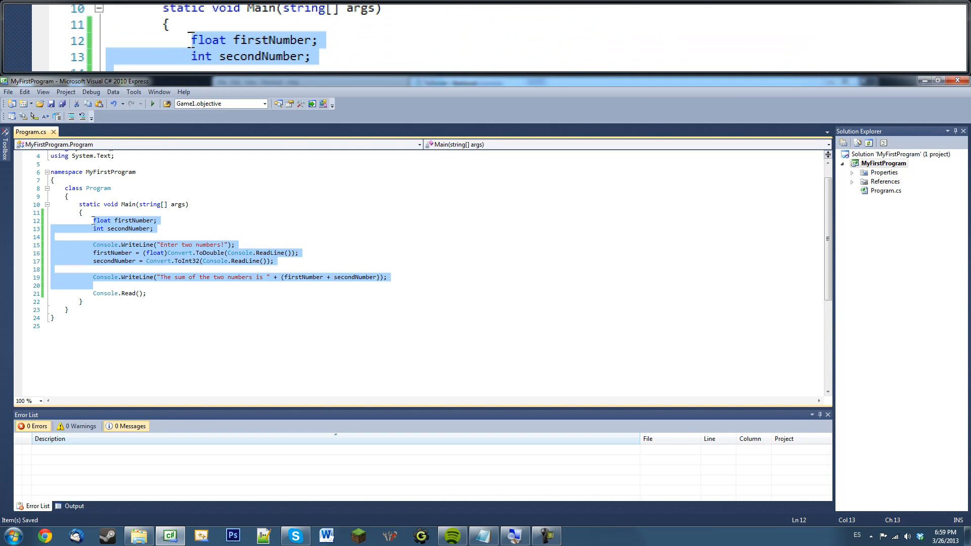
pyautogui.press('Delete')
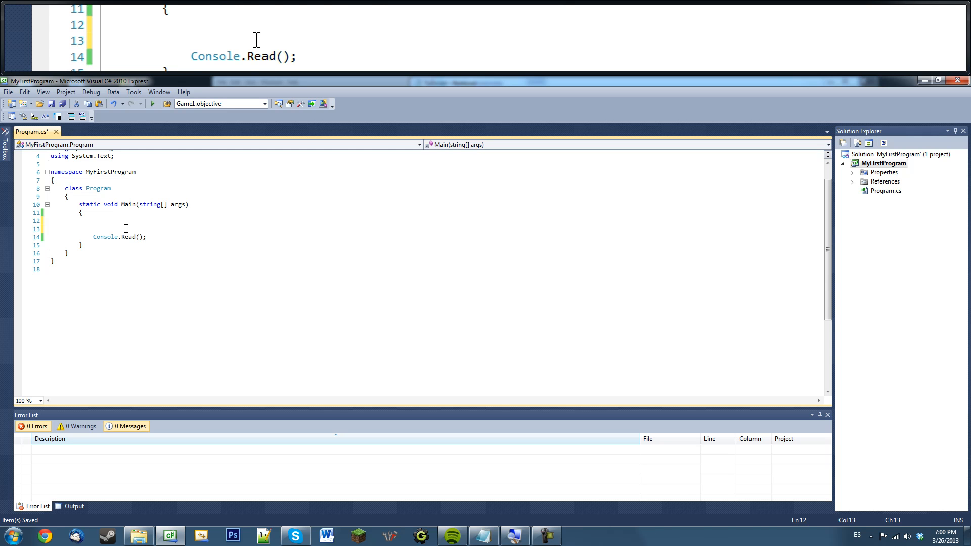
pyautogui.write('int ')
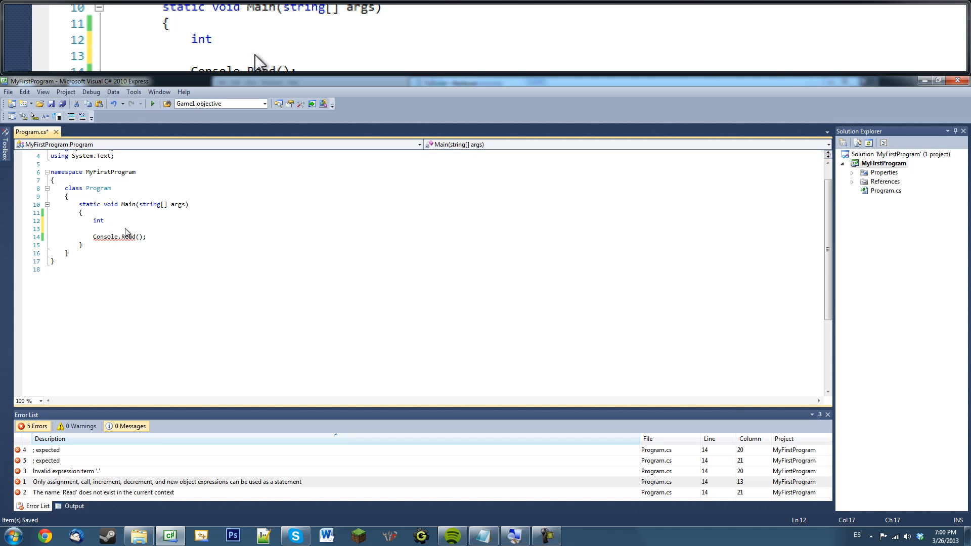
pyautogui.write('num = 1;')
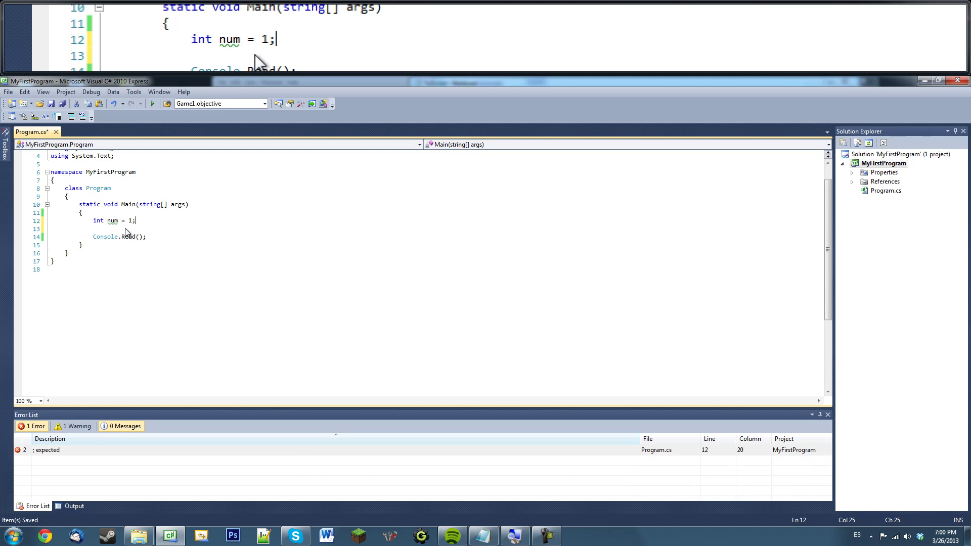
# Write int num = 1; and num = num + 2; in Main
pyautogui.press('Return')
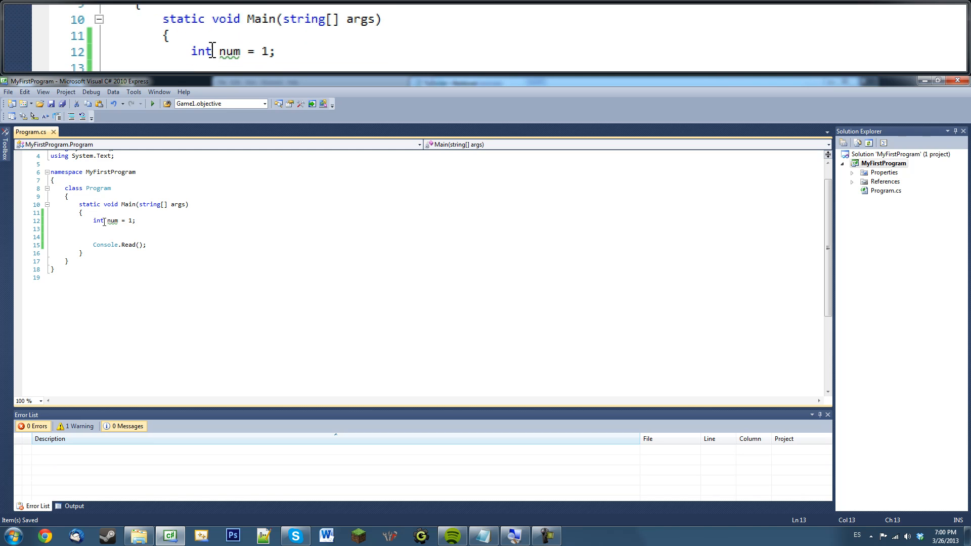
pyautogui.moveTo(107, 221); pyautogui.dragTo(141, 221)
pyautogui.click(121, 221)
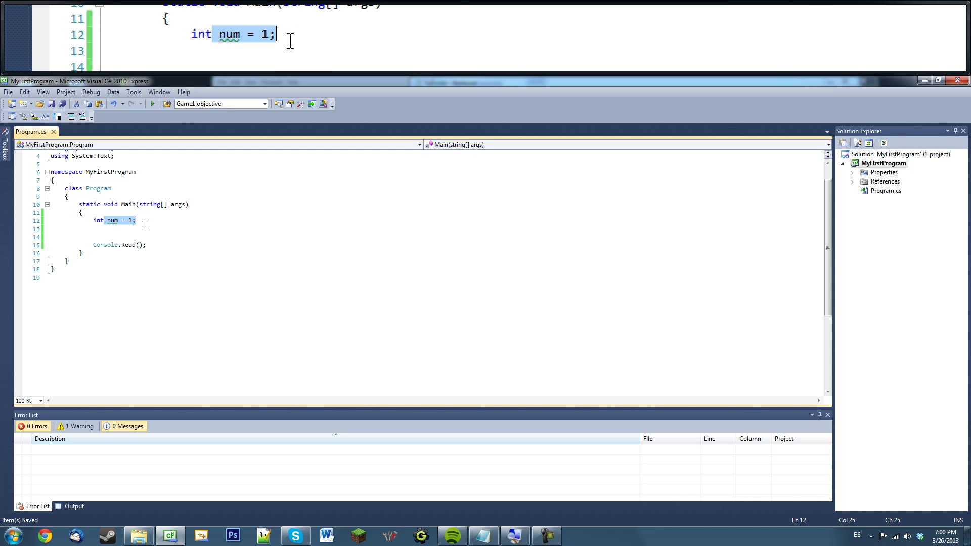
pyautogui.click(100, 229)
pyautogui.write('num')
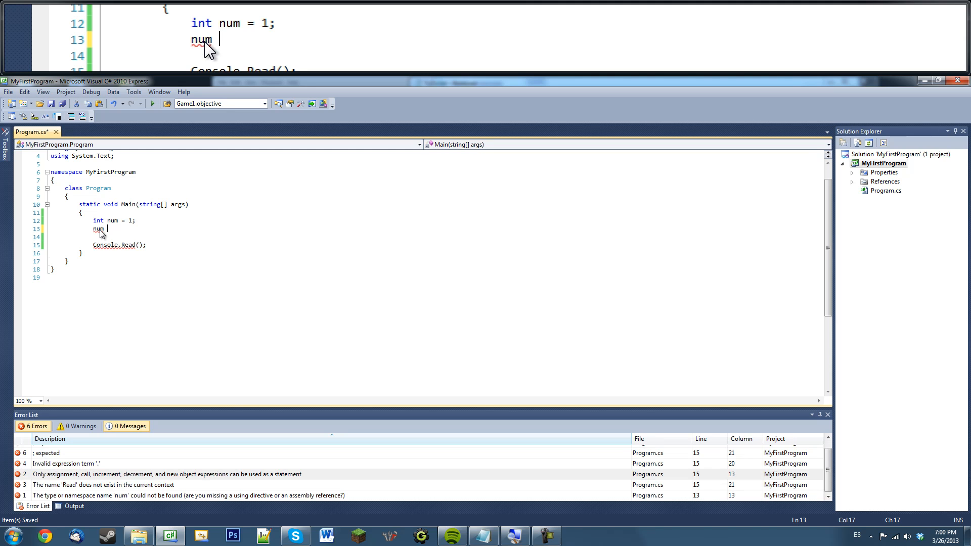
pyautogui.write(' = num + 2')
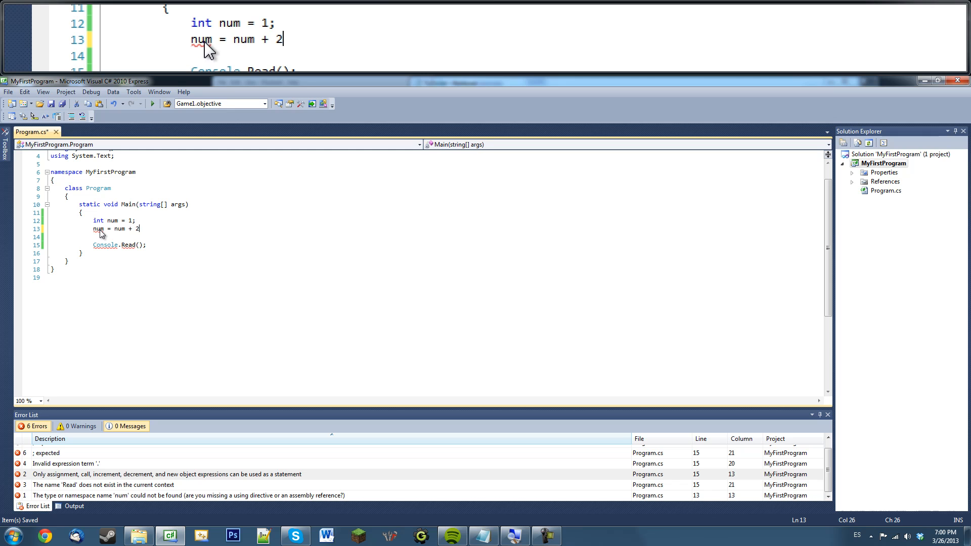
pyautogui.write(';')
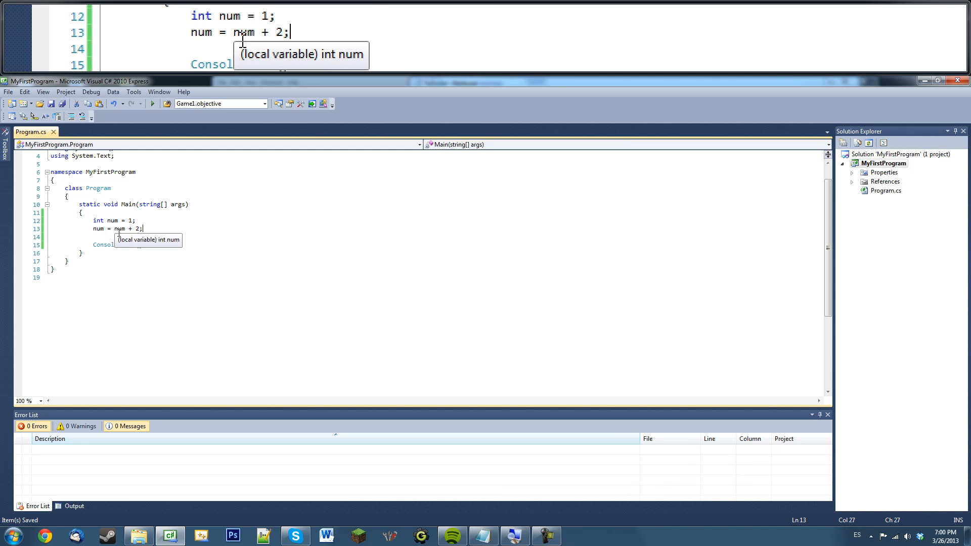
pyautogui.doubleClick(119, 229)
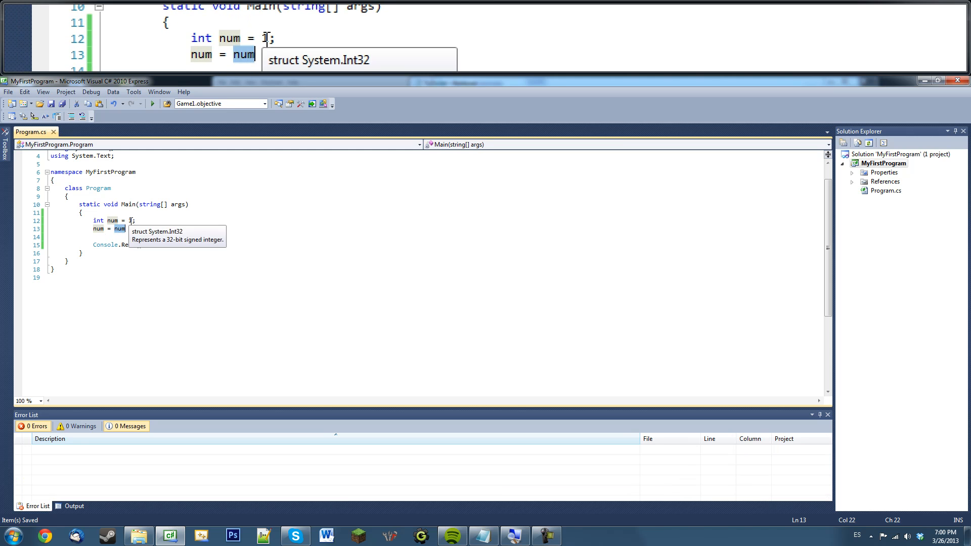
pyautogui.click(130, 228)
pyautogui.doubleClick(136, 228)
pyautogui.click(152, 230)
pyautogui.press('Return')
pyautogui.press('Return')
pyautogui.write('Const')
# Add a Console.WriteLine printing num with a label, run it to see 3, close the console
pyautogui.press('BackSpace')
pyautogui.write('ole')
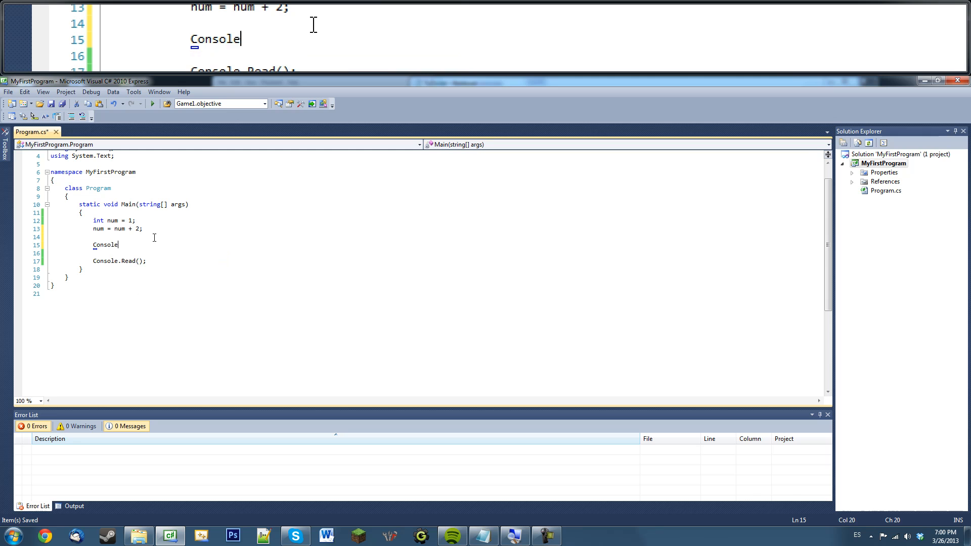
pyautogui.write('.wr')
pyautogui.press('Tab')
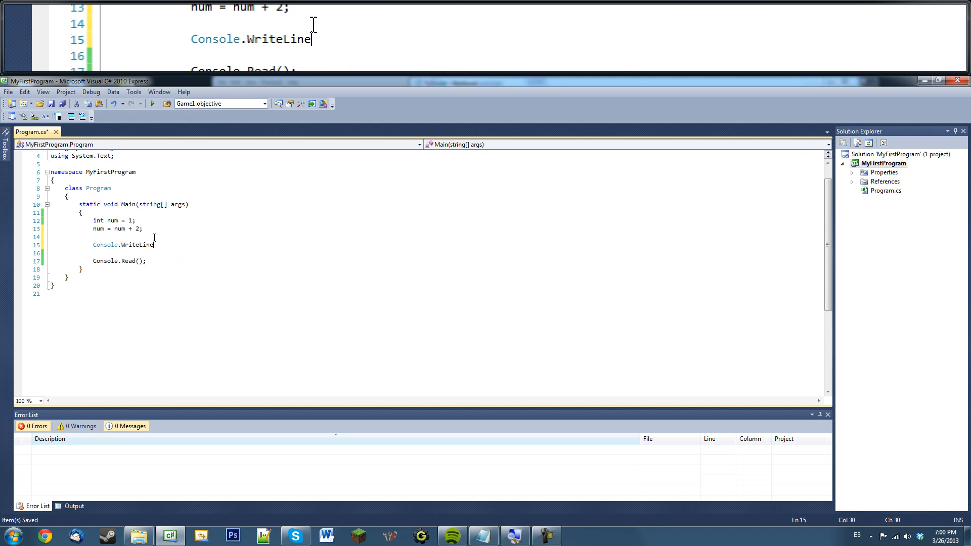
pyautogui.write('(')
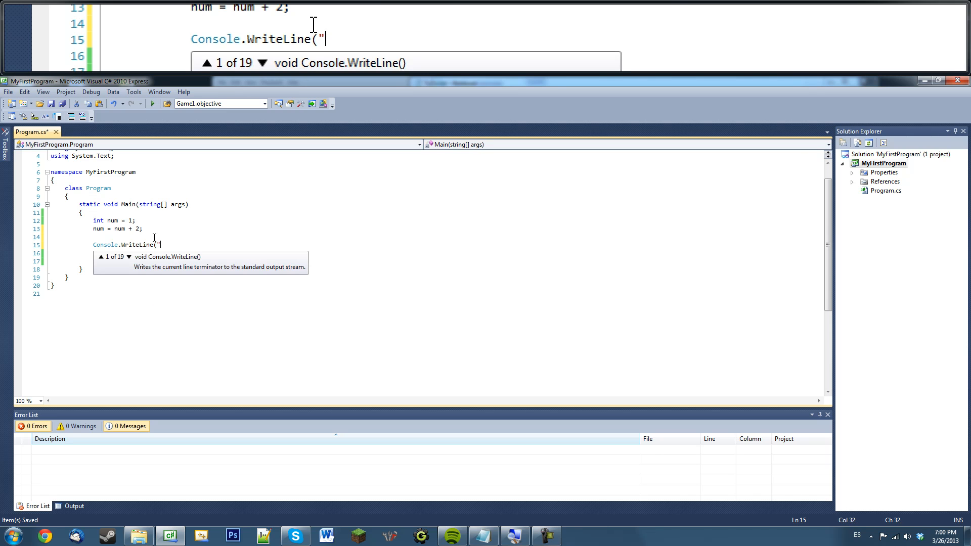
pyautogui.write('Ourumbge')
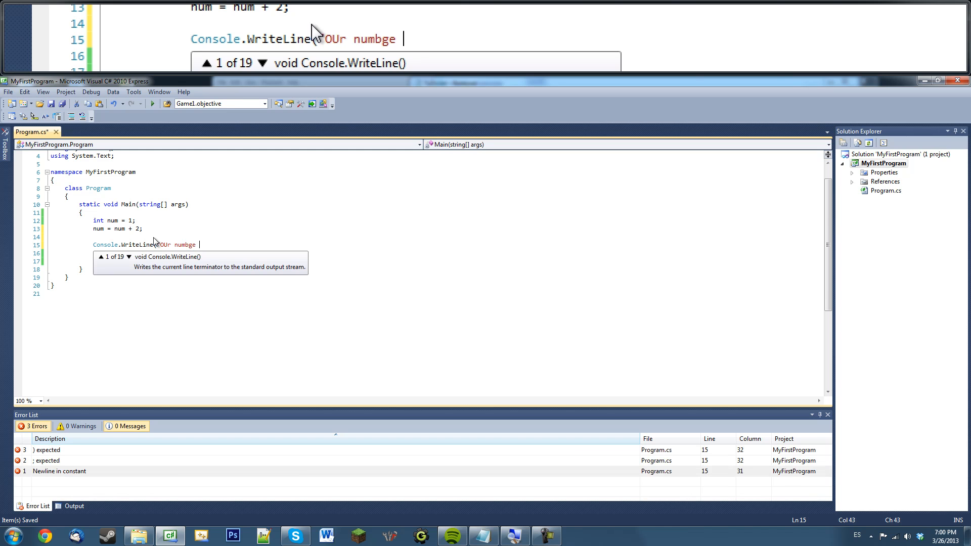
pyautogui.write('sdkfjls ')
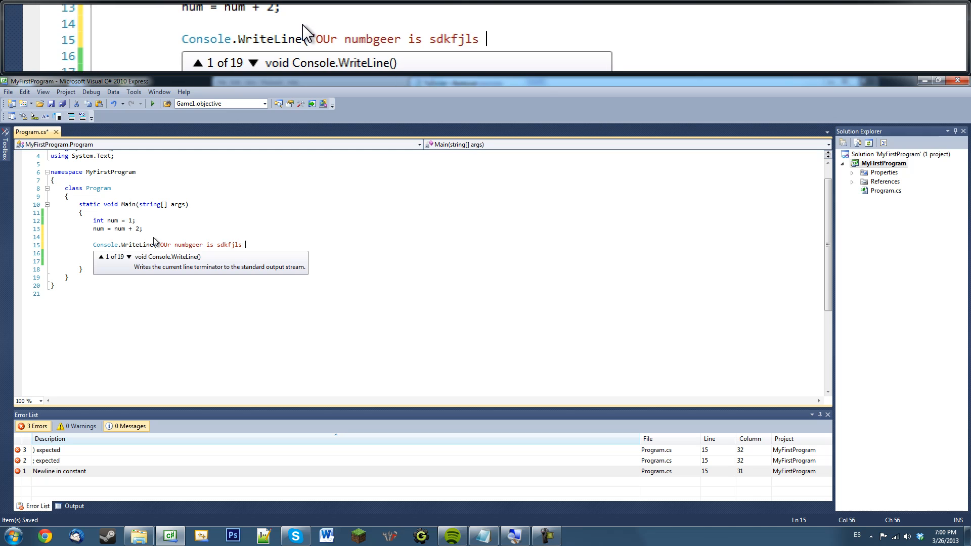
pyautogui.write(': ')
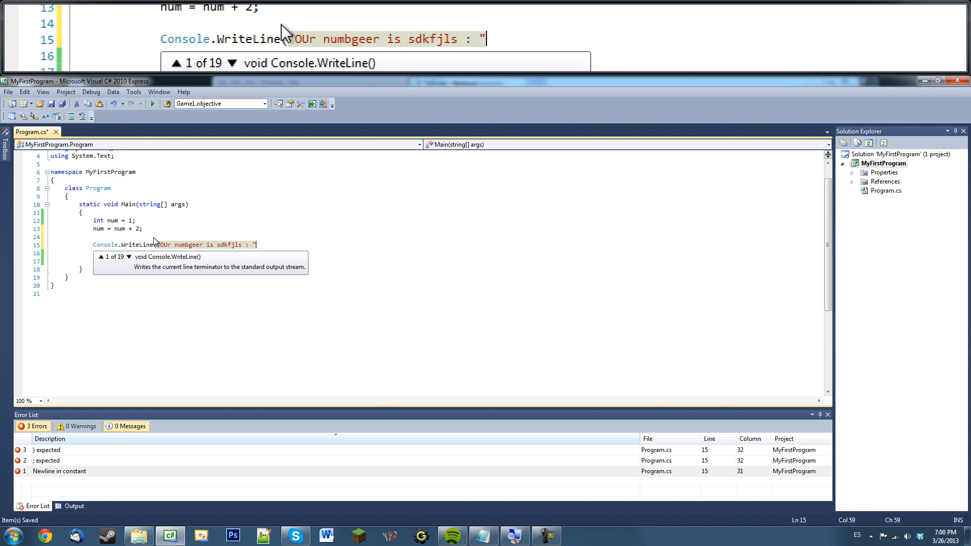
pyautogui.write('" ')
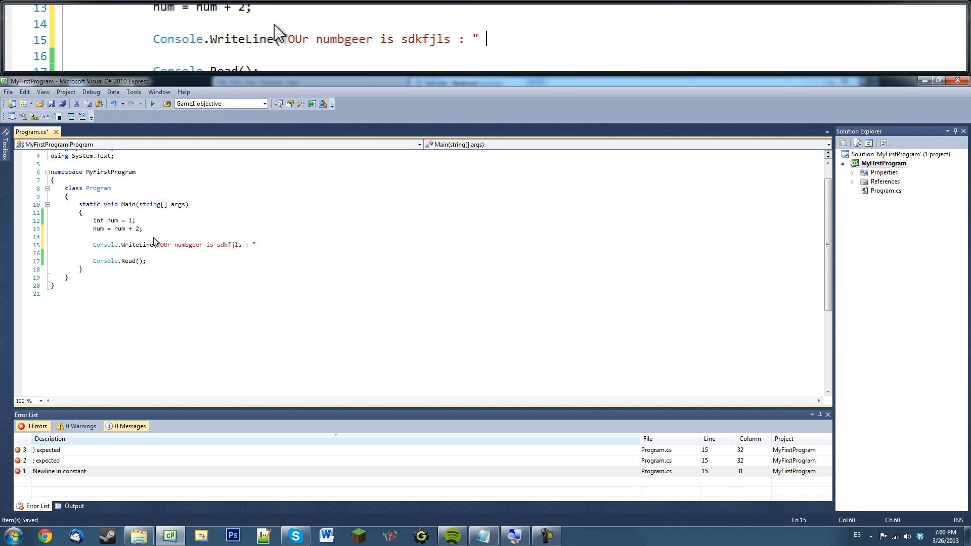
pyautogui.write('+ num,m')
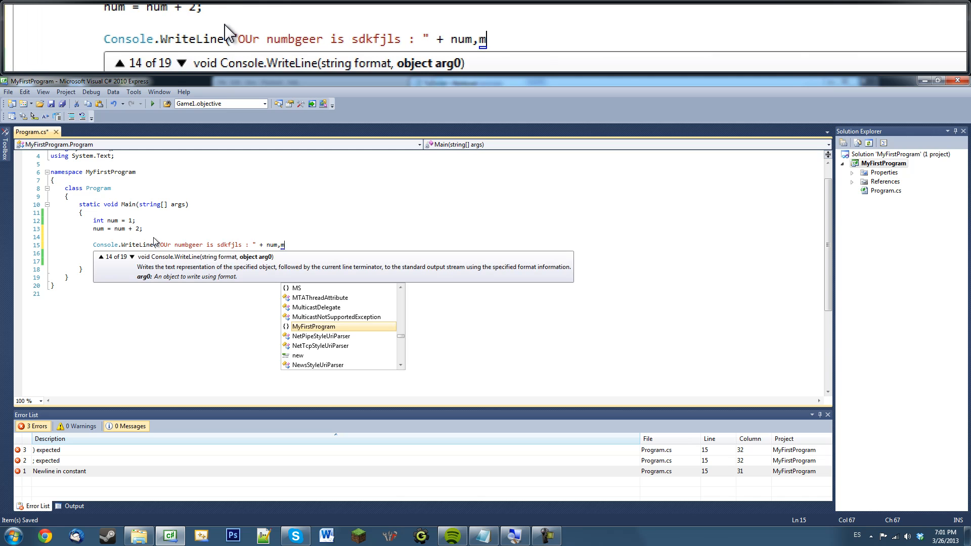
pyautogui.press('BackSpace')
pyautogui.press('BackSpace')
pyautogui.write(');')
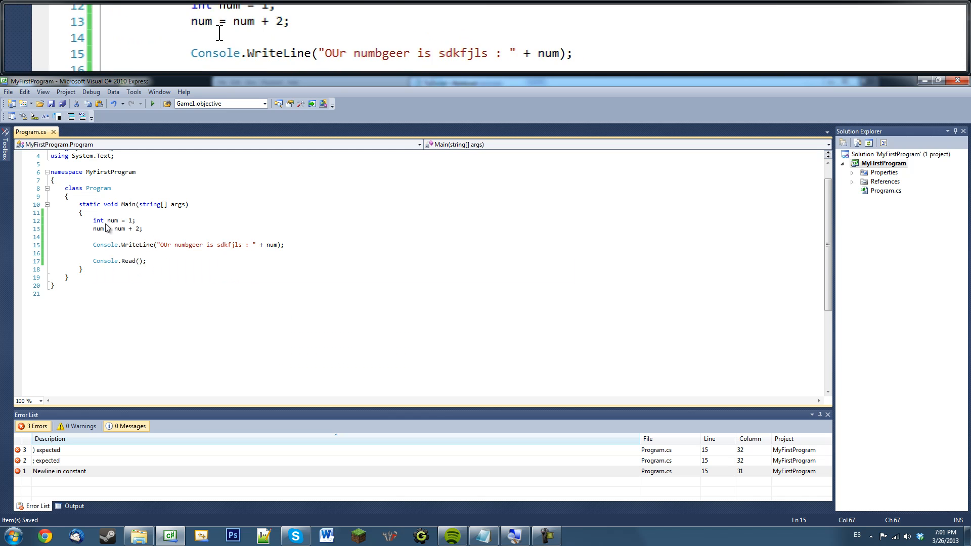
pyautogui.click(154, 104)
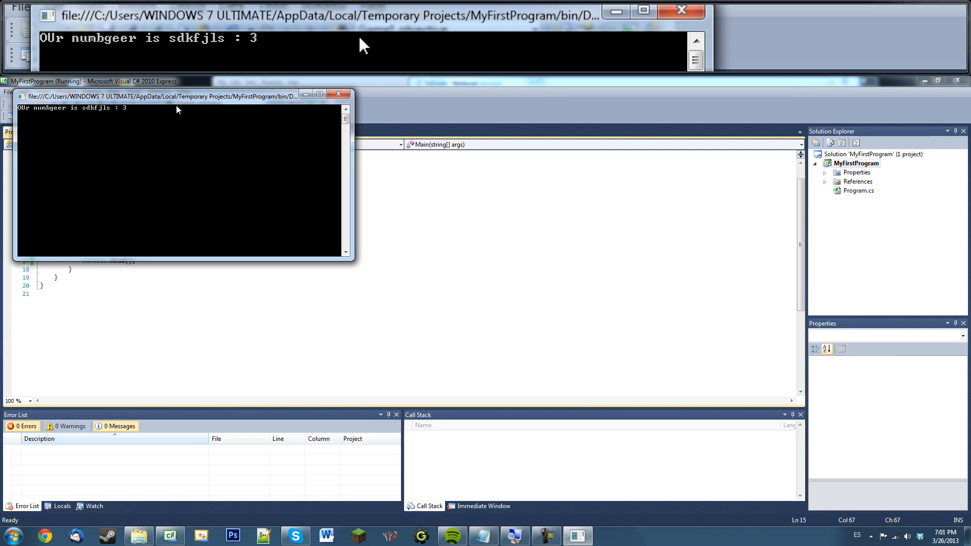
pyautogui.moveTo(133, 93); pyautogui.dragTo(218, 175)
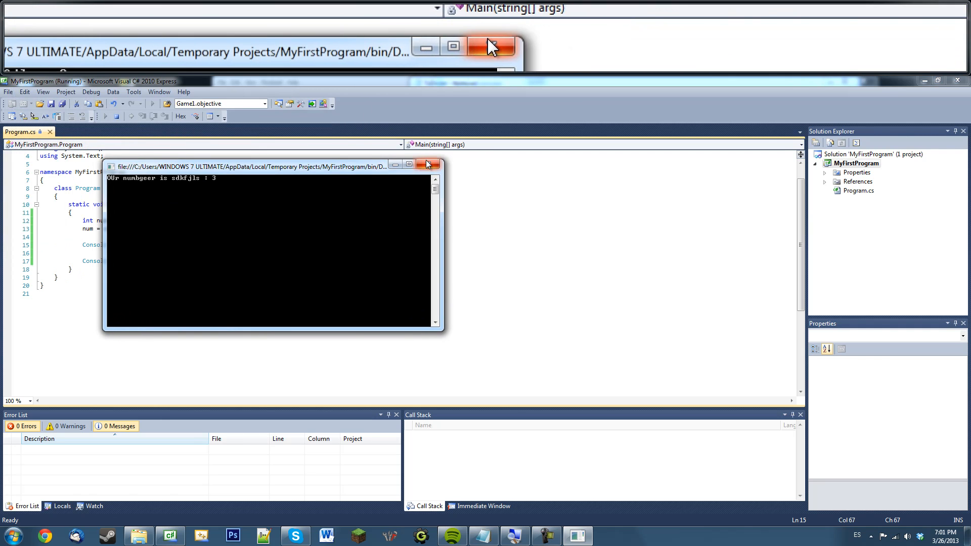
pyautogui.click(429, 165)
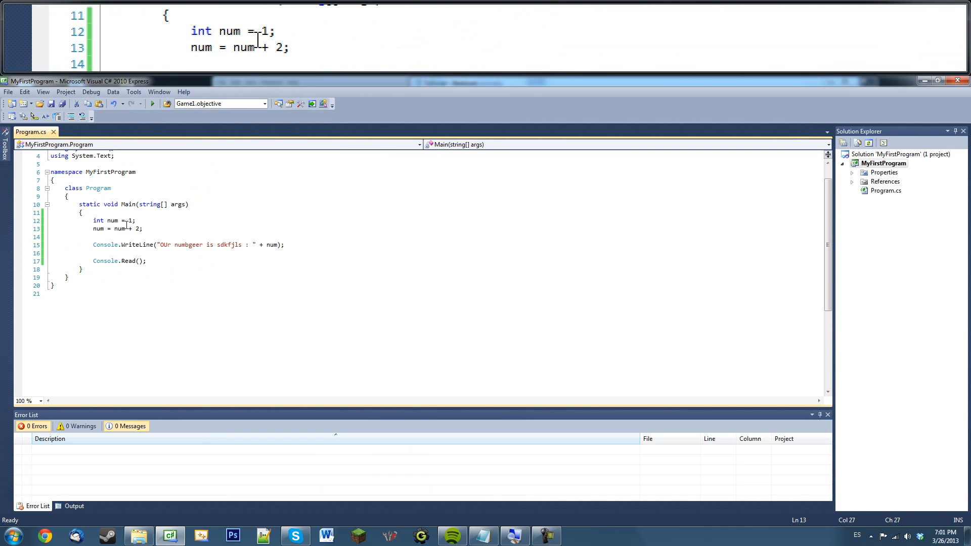
# Rewrite the addition line as the compound form num += 2 and save
pyautogui.click(125, 229)
pyautogui.moveTo(98, 229)
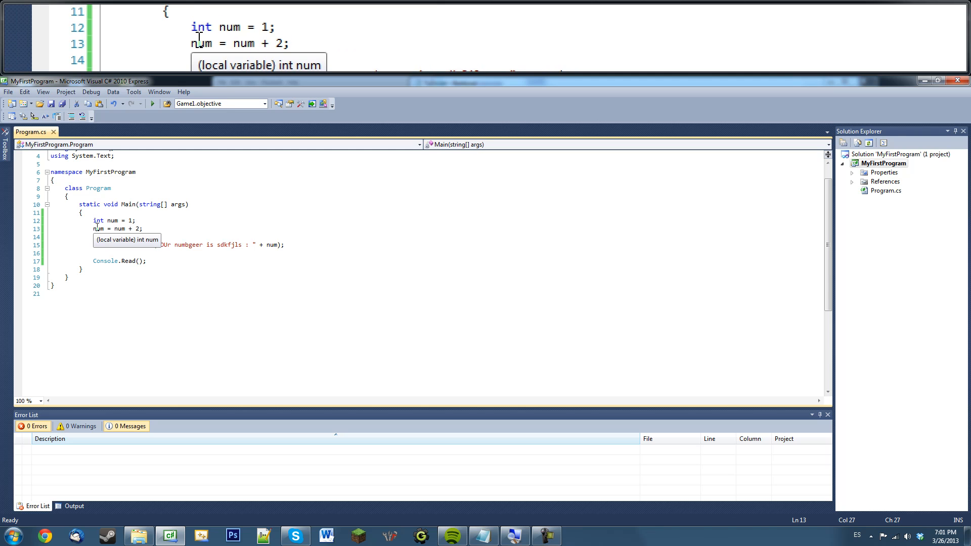
pyautogui.press('Up')
pyautogui.press('Return')
pyautogui.moveTo(105, 237); pyautogui.dragTo(260, 237)
pyautogui.press('BackSpace')
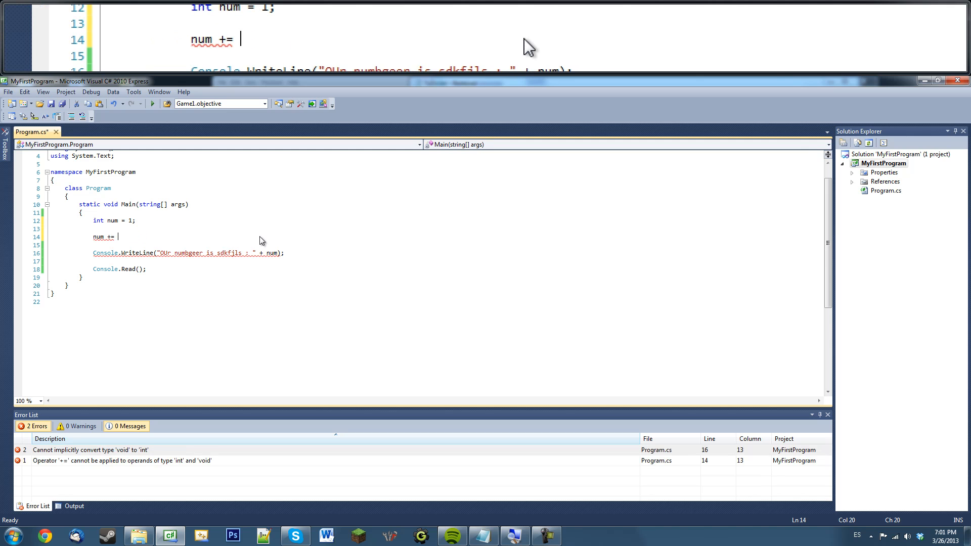
pyautogui.write('5;')
pyautogui.hotkey('ctrl', 's')
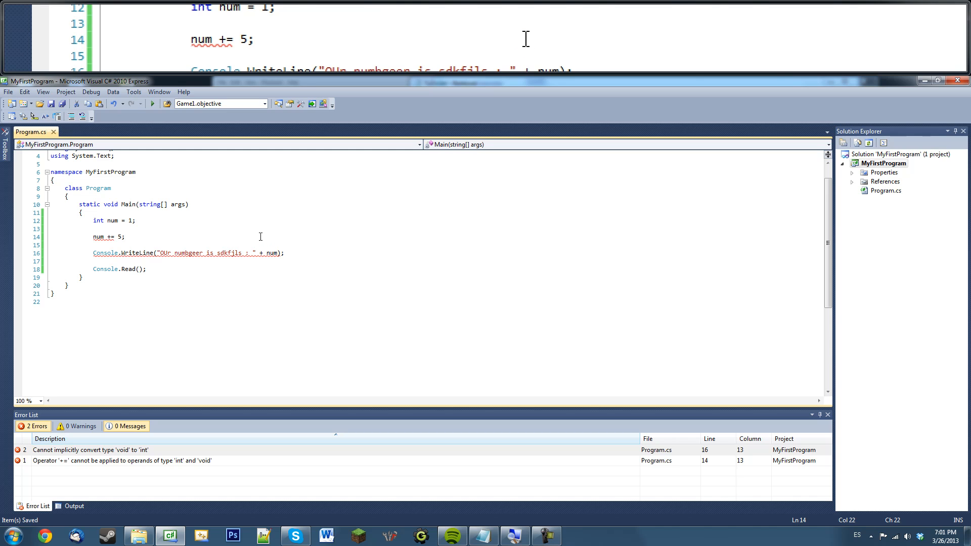
pyautogui.press('Left')
pyautogui.press('Left')
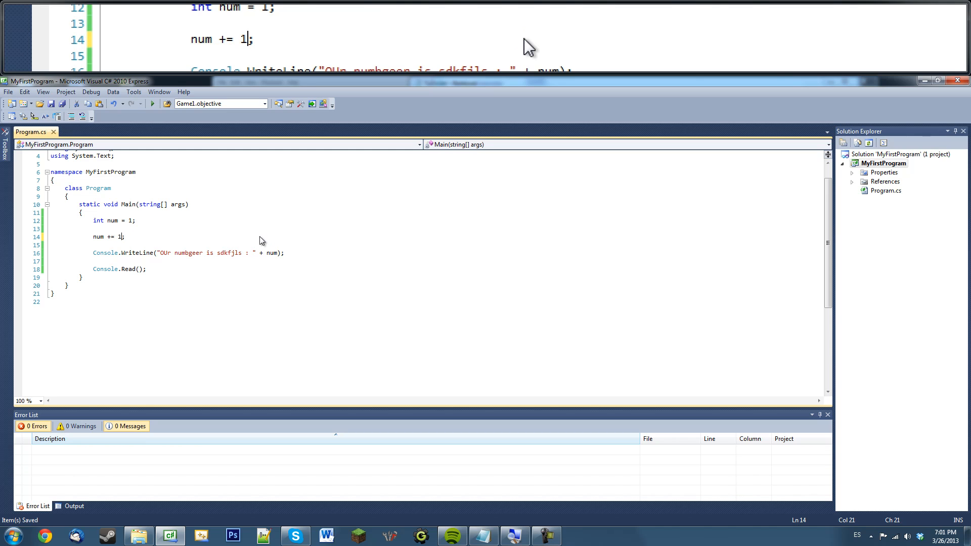
pyautogui.press('Right')
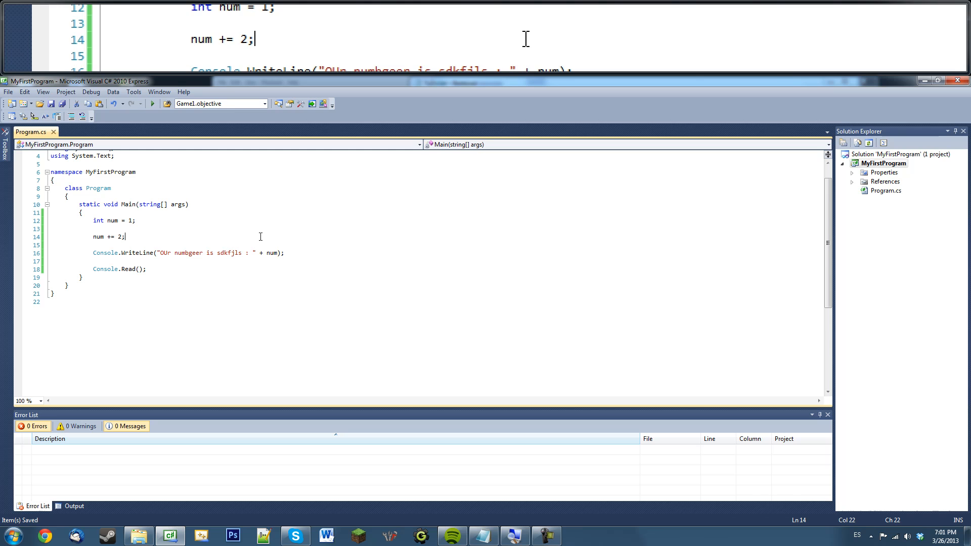
# Review the num += 2 statement, then run the program showing 3 again
pyautogui.doubleClick(99, 238)
pyautogui.press('End')
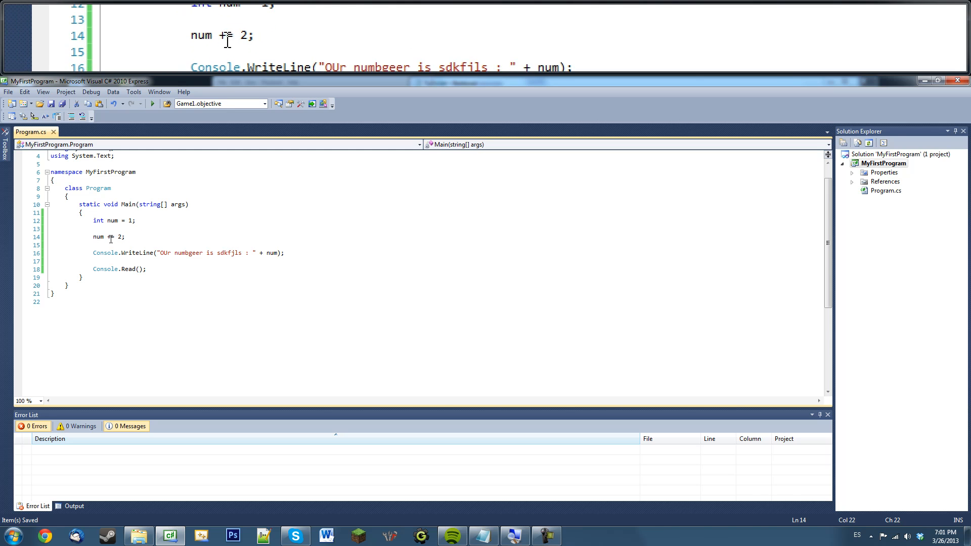
pyautogui.click(225, 40)
pyautogui.click(120, 237)
pyautogui.hotkey('shift', 'Home')
pyautogui.moveTo(108, 237); pyautogui.dragTo(125, 237)
pyautogui.doubleClick(98, 237)
pyautogui.click(167, 103)
pyautogui.moveTo(239, 143); pyautogui.dragTo(300, 191)
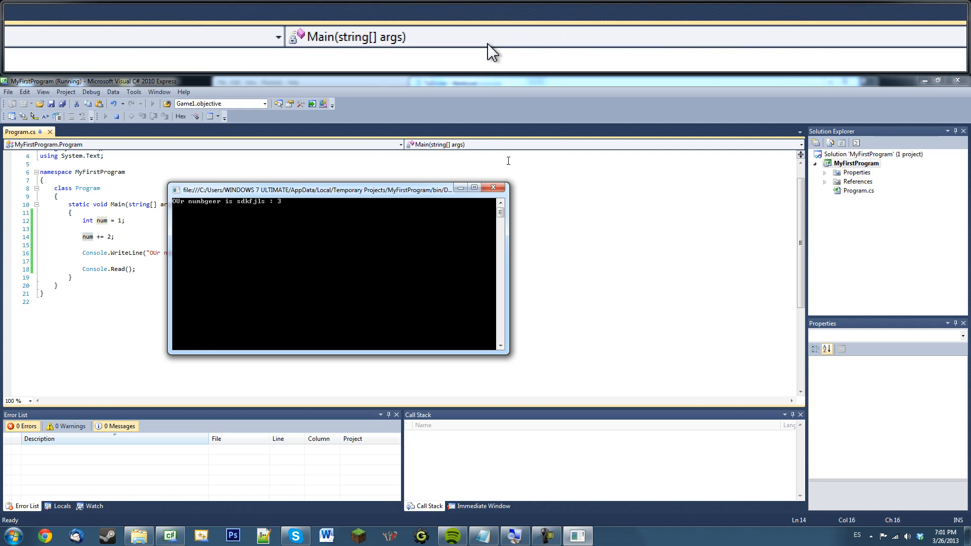
# Change the operator to -= 2 and run the subtraction version
pyautogui.click(494, 188)
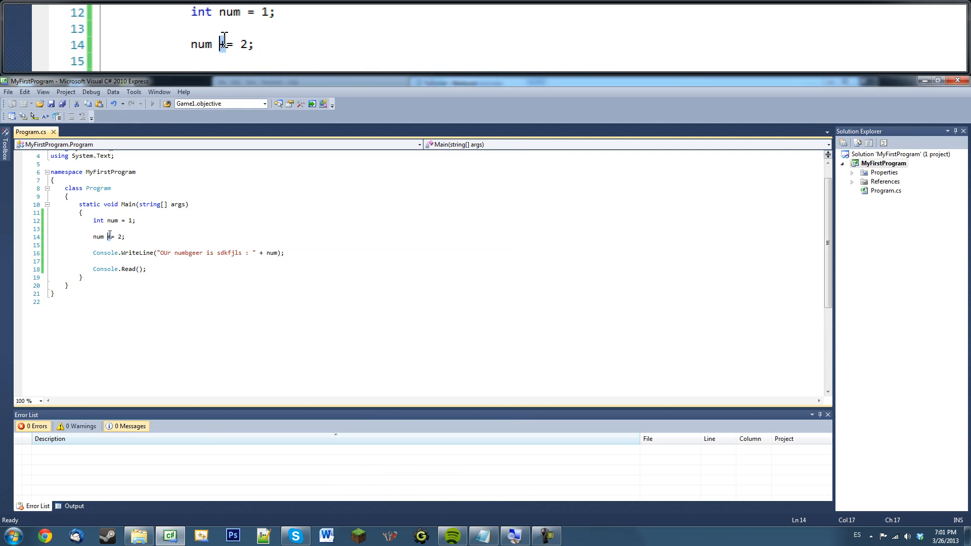
pyautogui.moveTo(107, 237); pyautogui.dragTo(111, 237)
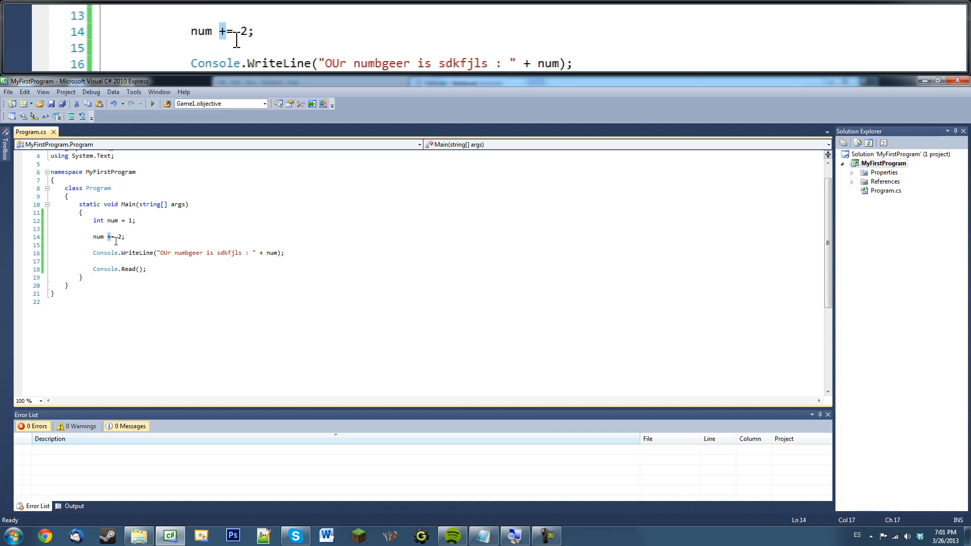
pyautogui.write('-')
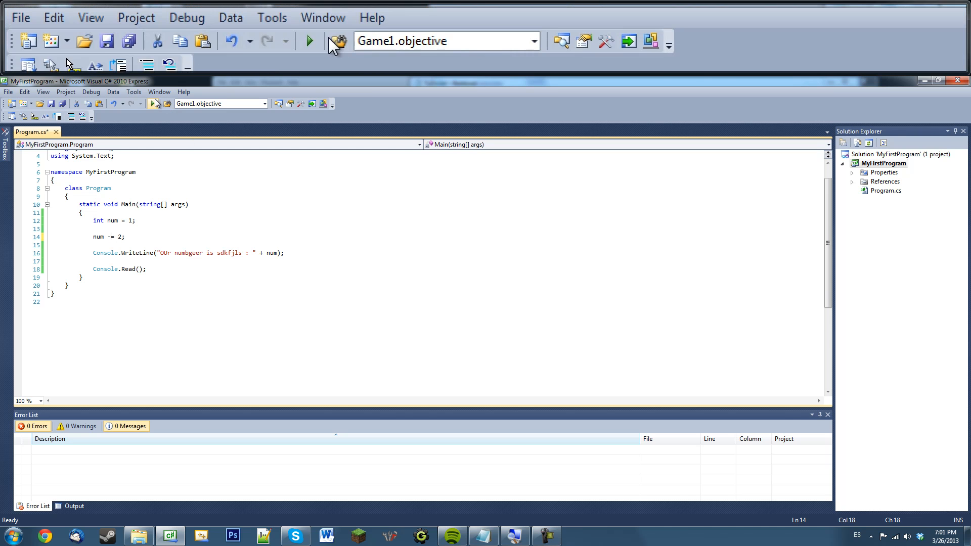
pyautogui.click(153, 103)
pyautogui.moveTo(212, 152); pyautogui.dragTo(306, 253)
pyautogui.press('Return')
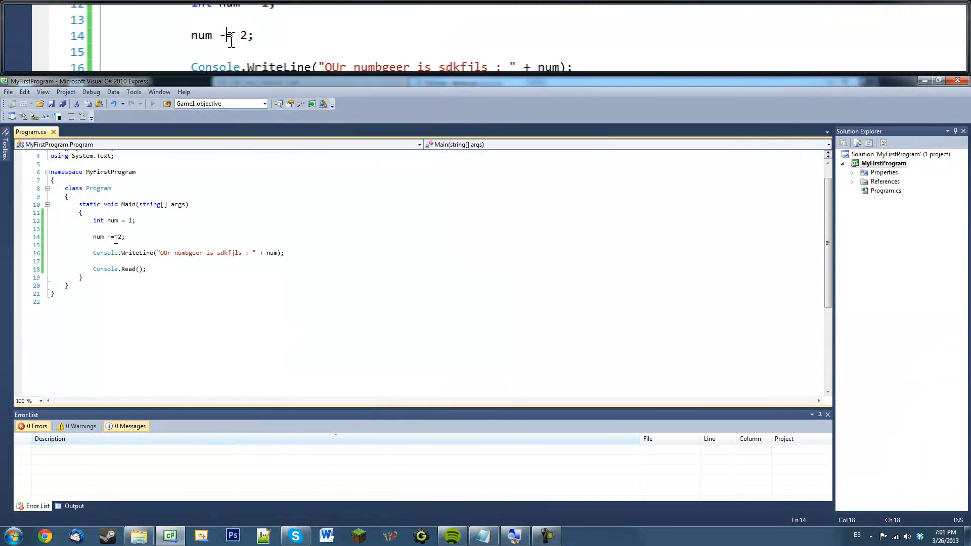
# Change the operator to *= 2 and run the multiplication version
pyautogui.press('BackSpace')
pyautogui.write('*')
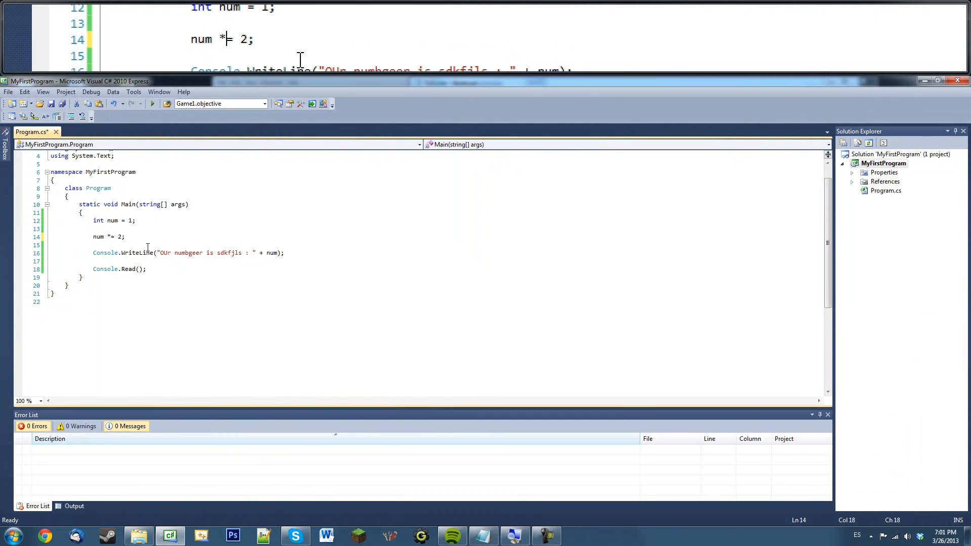
pyautogui.click(153, 104)
pyautogui.moveTo(190, 91); pyautogui.dragTo(372, 187)
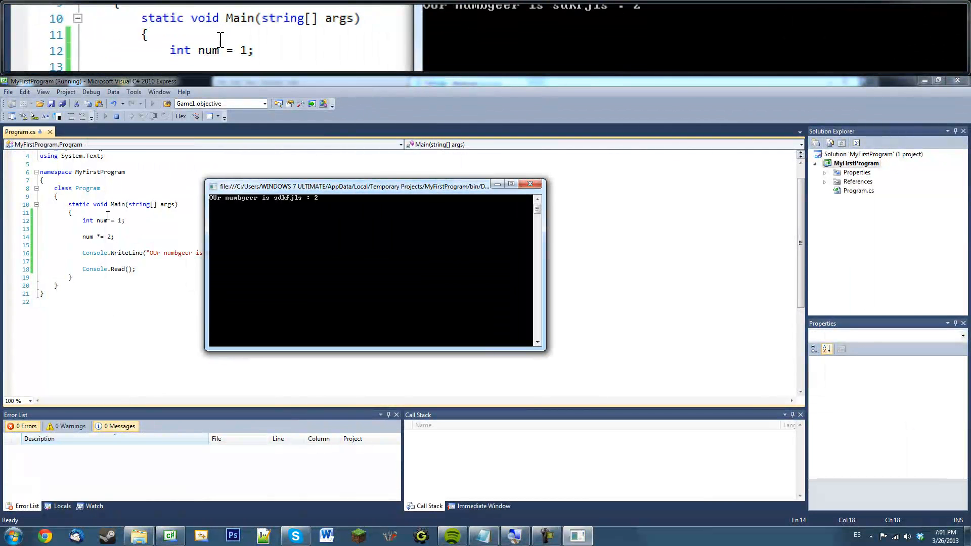
pyautogui.click(538, 185)
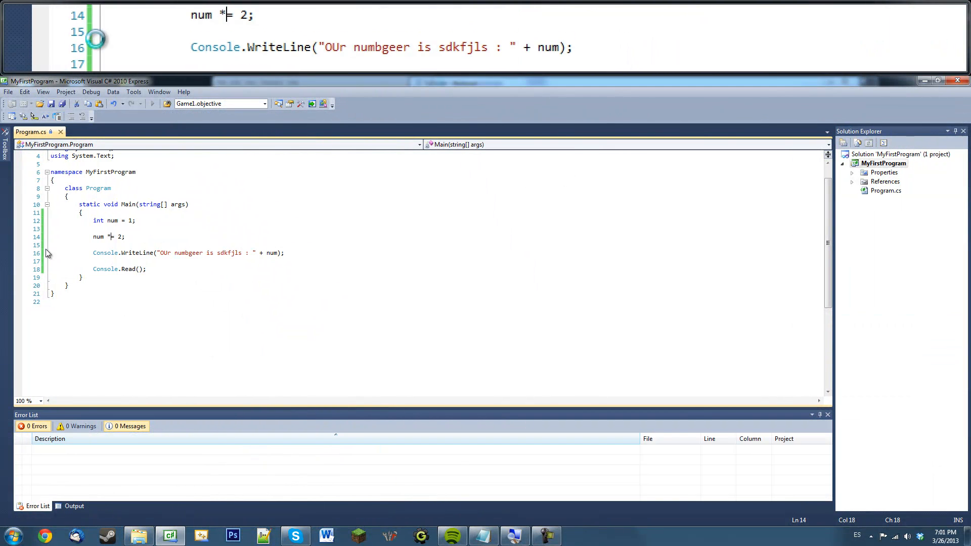
# Change to /= 2 with num starting at 4, run it printing 2, close the console
pyautogui.press('BackSpace')
pyautogui.write('/')
pyautogui.hotkey('ctrl', 's')
pyautogui.doubleClick(132, 221)
pyautogui.write('4')
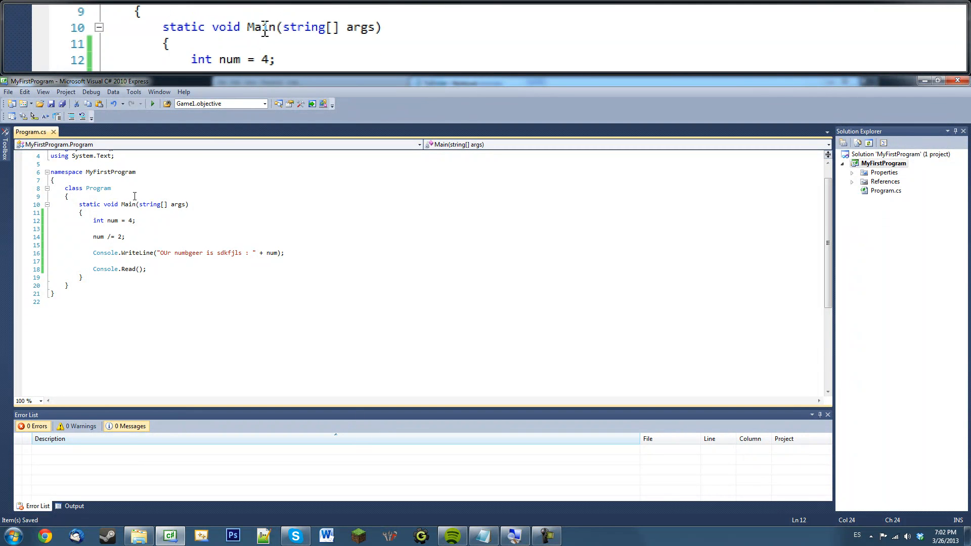
pyautogui.click(149, 103)
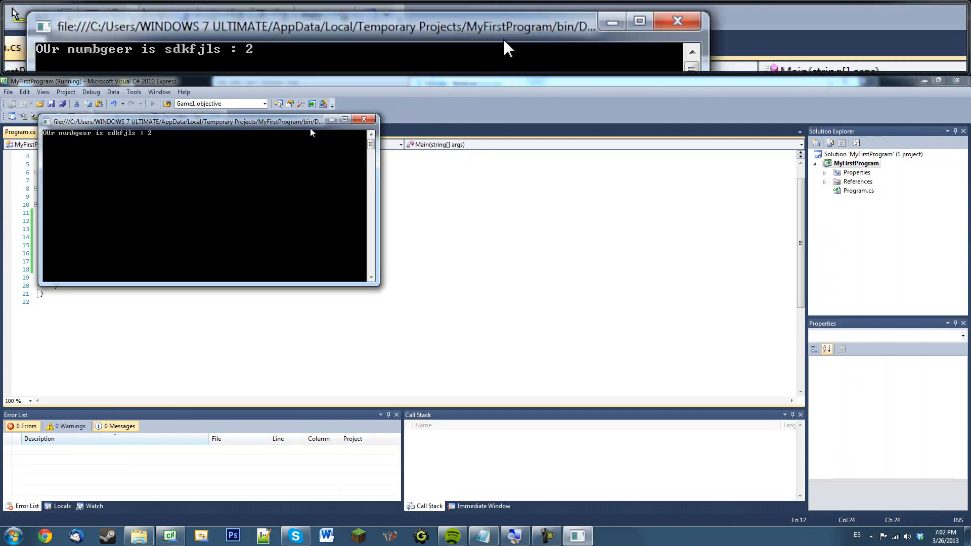
pyautogui.moveTo(141, 113); pyautogui.dragTo(296, 203)
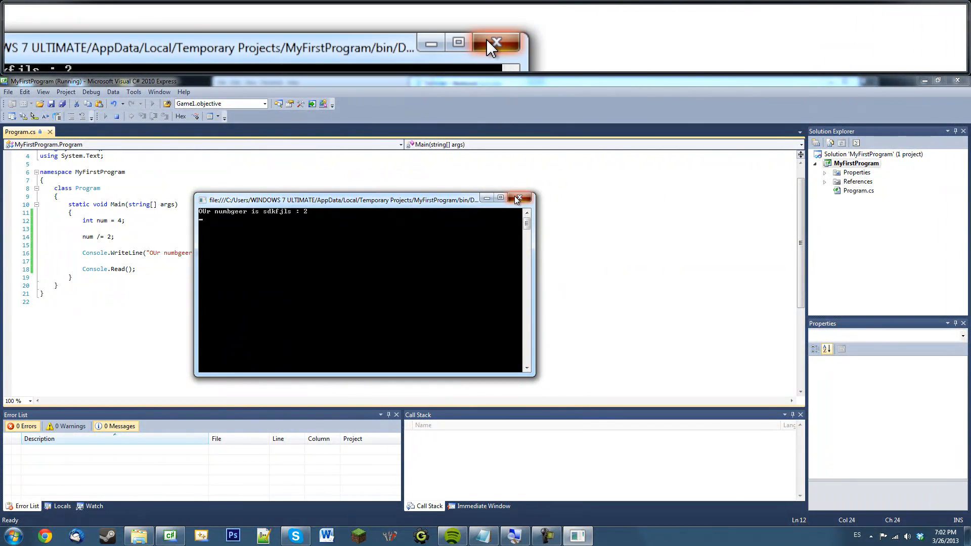
pyautogui.click(526, 200)
pyautogui.click(108, 237)
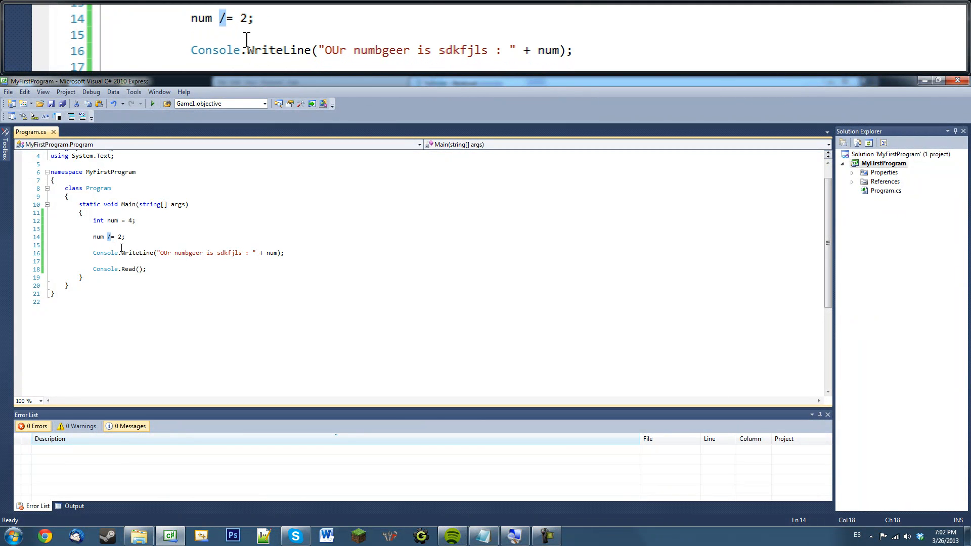
pyautogui.write('%')
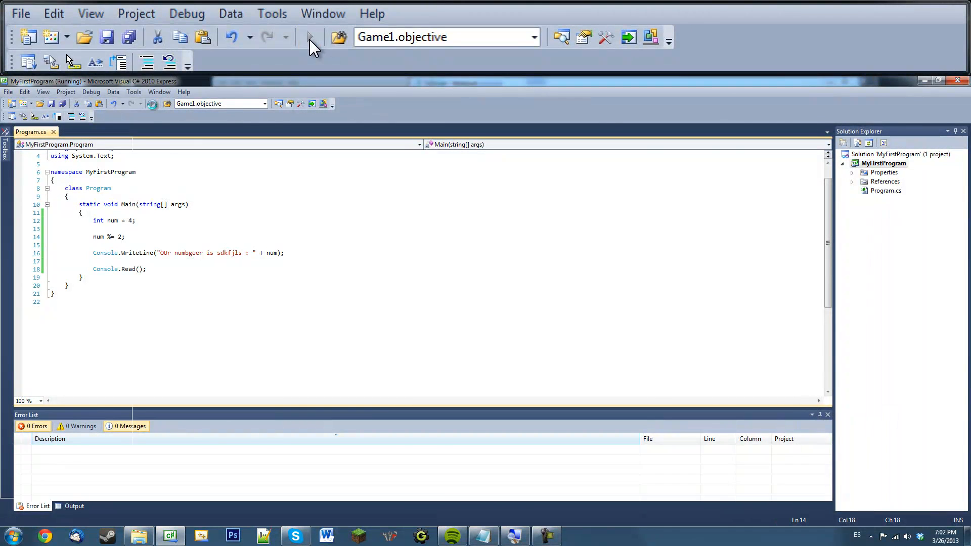
# Run the %= 2 modulo version printing 0, close the console and save
pyautogui.press('F5')
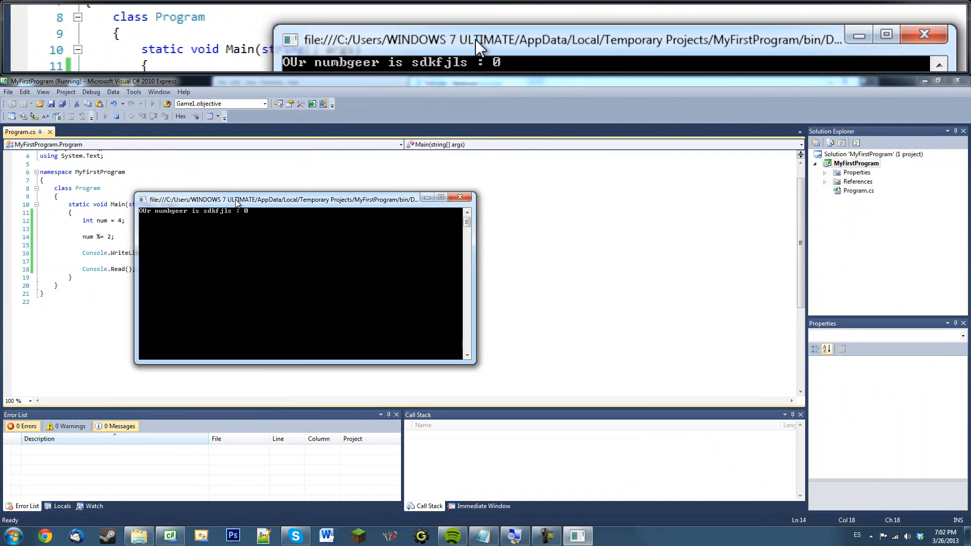
pyautogui.moveTo(228, 174); pyautogui.dragTo(299, 217)
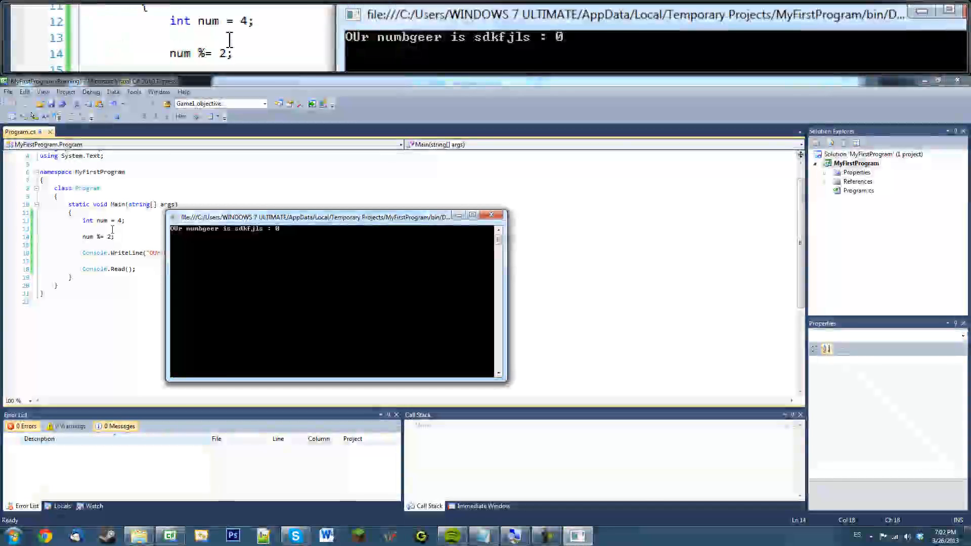
pyautogui.click(499, 216)
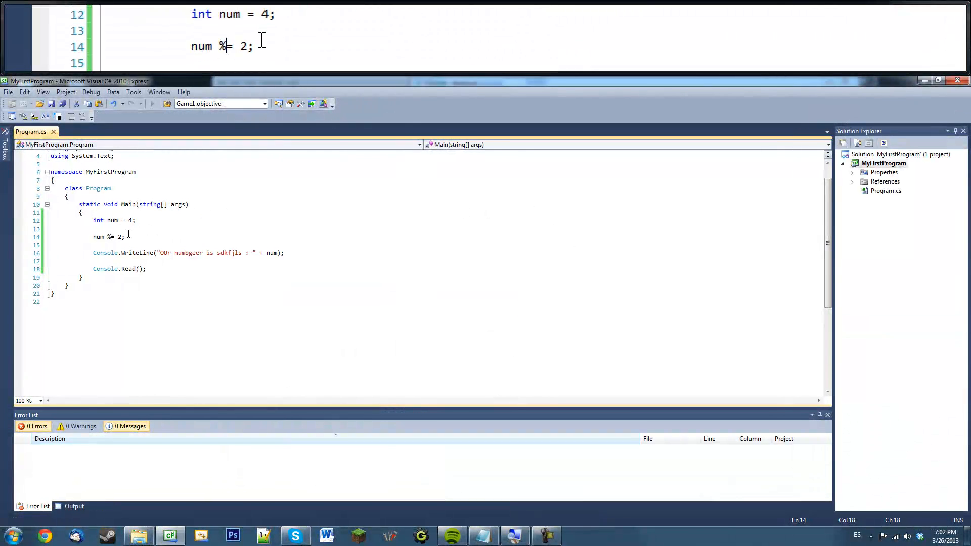
pyautogui.moveTo(125, 237); pyautogui.dragTo(99, 220)
pyautogui.click(137, 229)
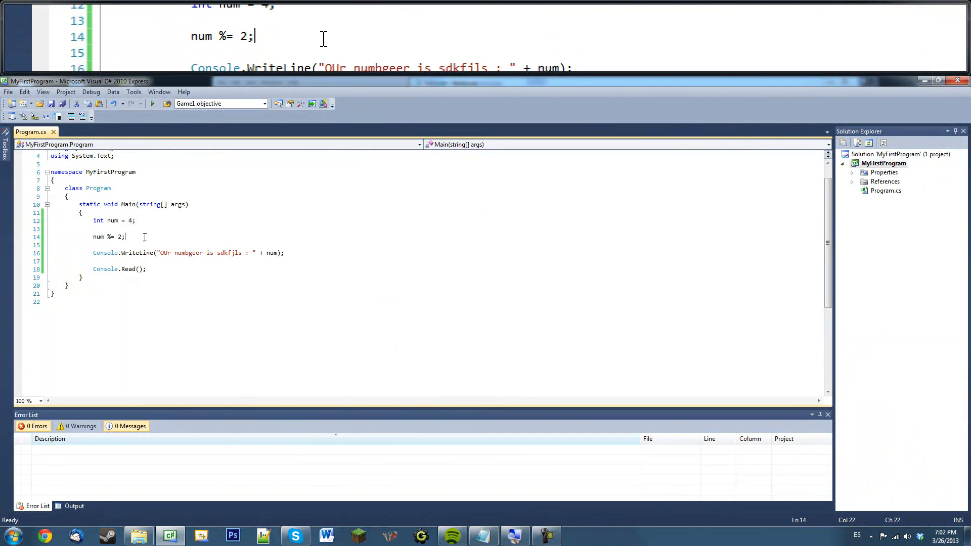
pyautogui.hotkey('ctrl', 's')
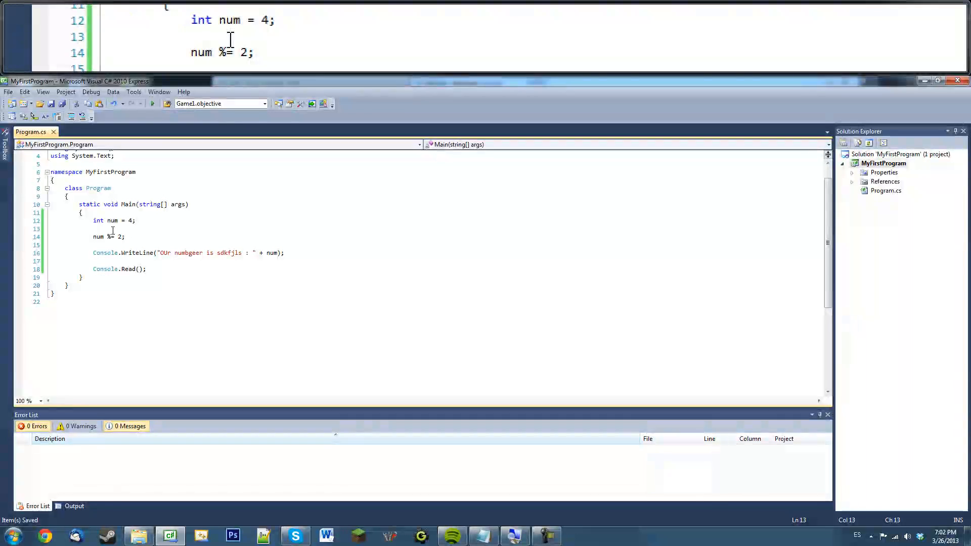
pyautogui.write('Math')
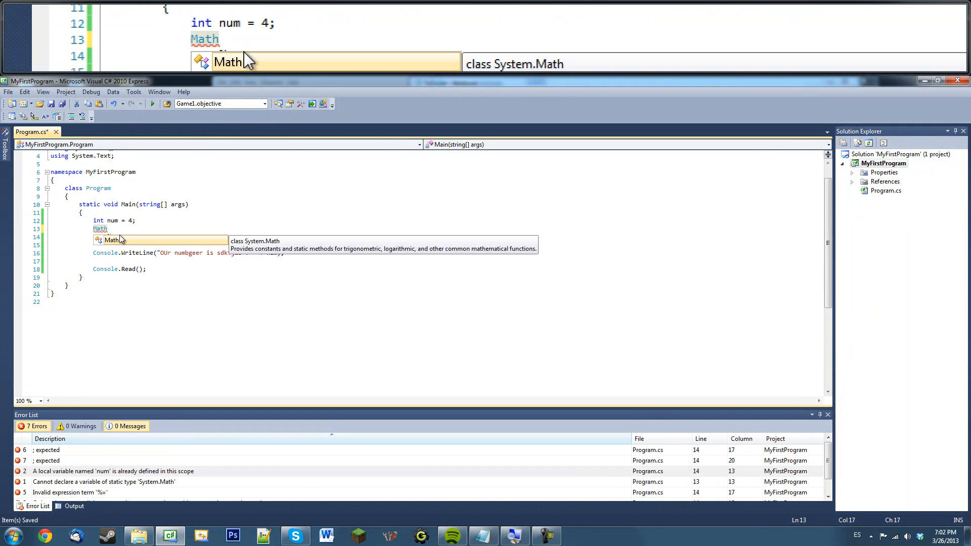
pyautogui.write('.')
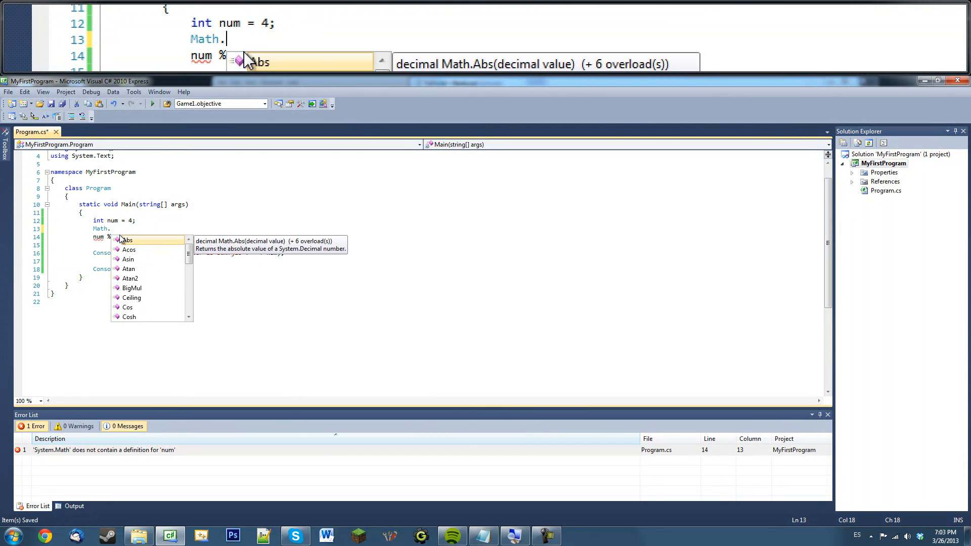
# Browse Math members (Log, Max, Pow) in IntelliSense, then select the unfinished Math. text
pyautogui.press('Down')
pyautogui.press('Down')
pyautogui.press('Down')
pyautogui.press('Down')
pyautogui.press('Down')
pyautogui.press('Down')
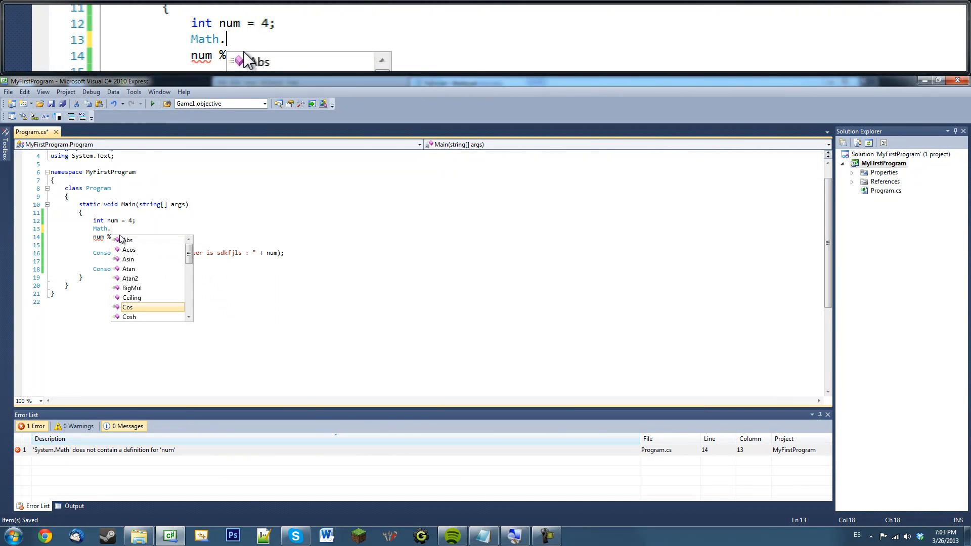
pyautogui.scroll(-2, 143, 289)
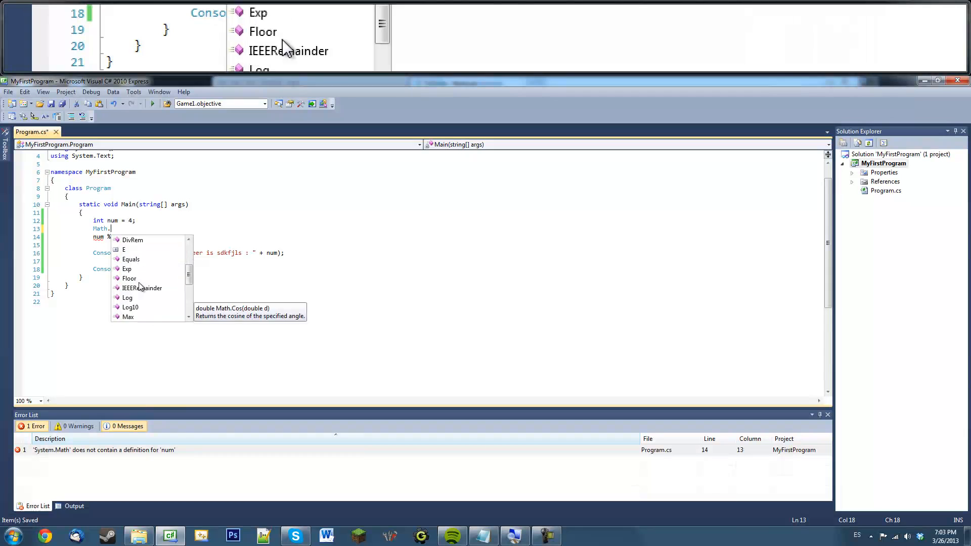
pyautogui.click(129, 298)
pyautogui.click(128, 289)
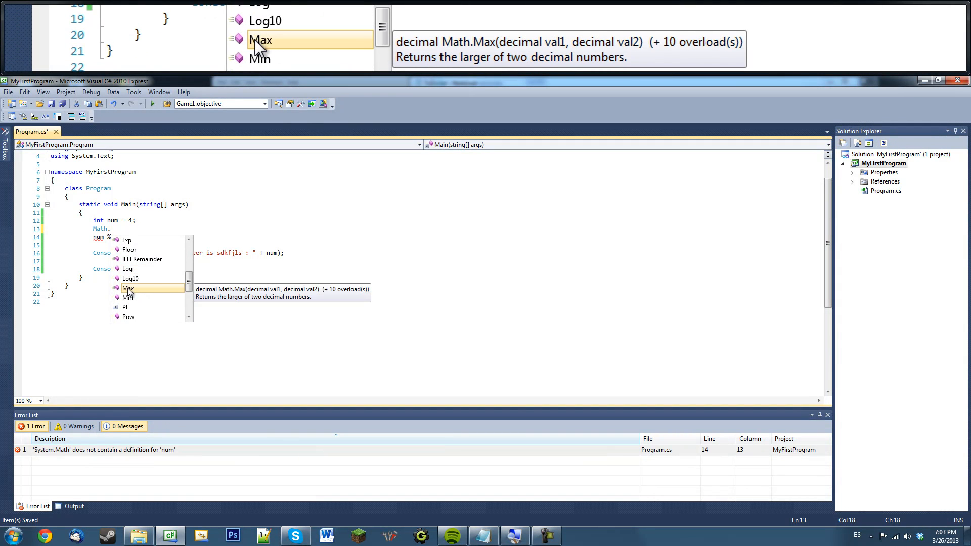
pyautogui.scroll(-3, 131, 290)
pyautogui.click(130, 289)
pyautogui.scroll(-3, 129, 291)
pyautogui.scroll(2, 128, 290)
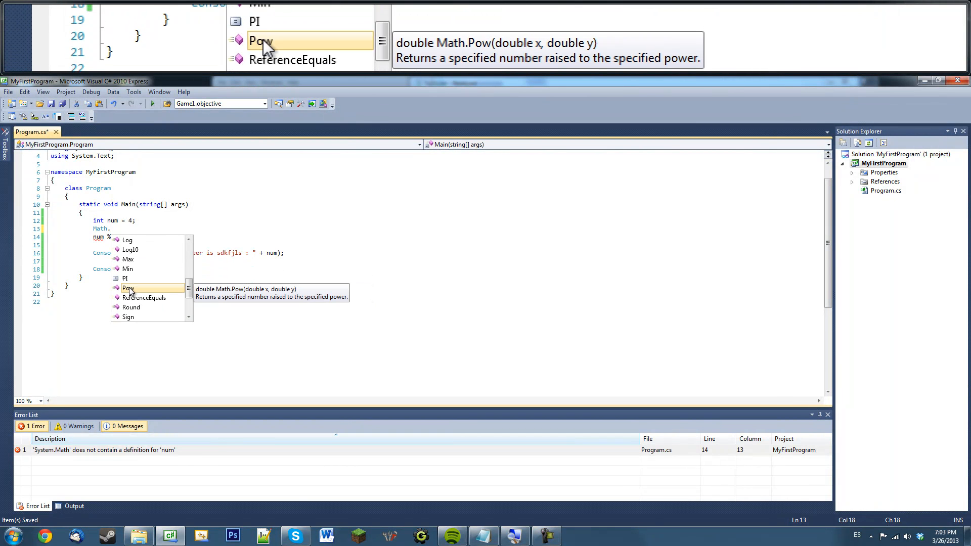
pyautogui.scroll(-2, 133, 304)
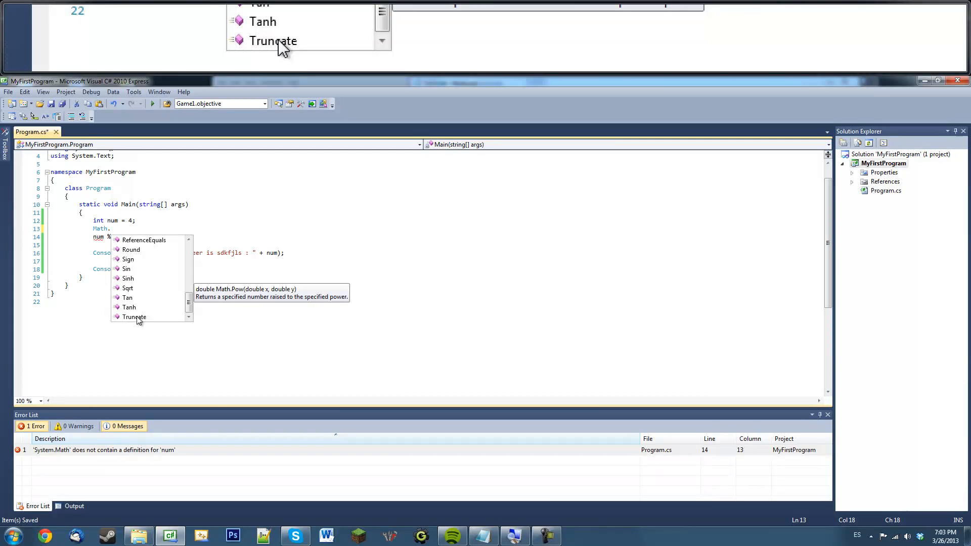
pyautogui.moveTo(114, 229); pyautogui.dragTo(14, 231)
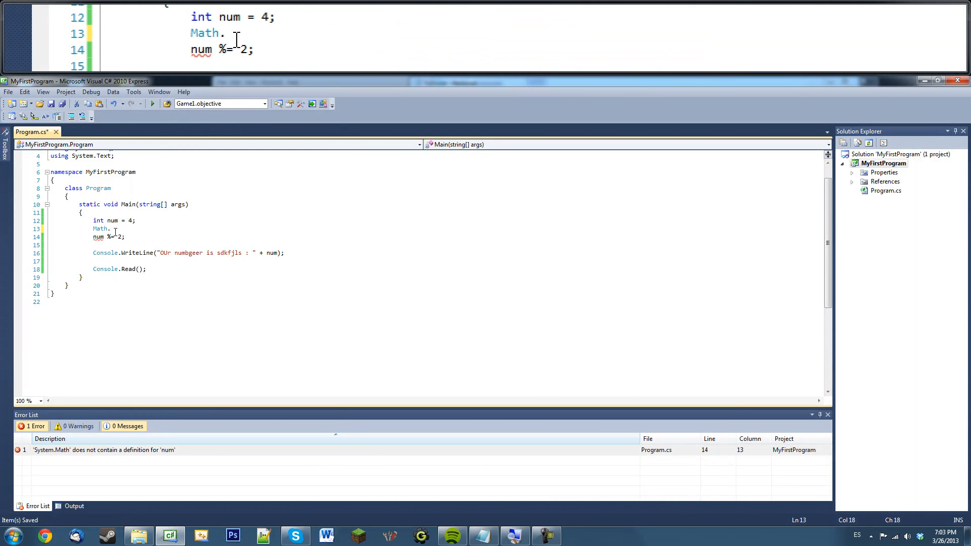
# Delete the Math. and num %= 2 lines and replace the message with "The abs valude of "
pyautogui.press('BackSpace')
pyautogui.press('BackSpace')
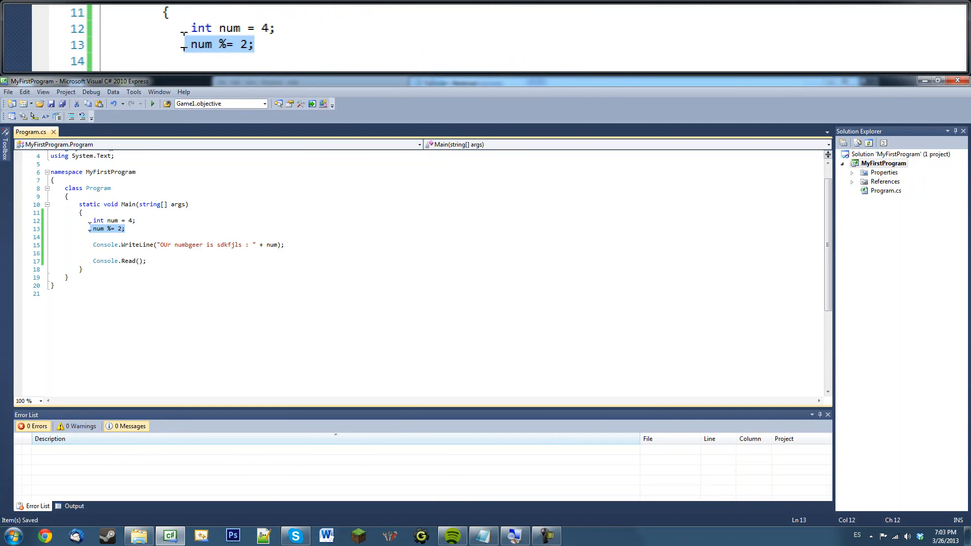
pyautogui.moveTo(93, 229); pyautogui.dragTo(83, 228)
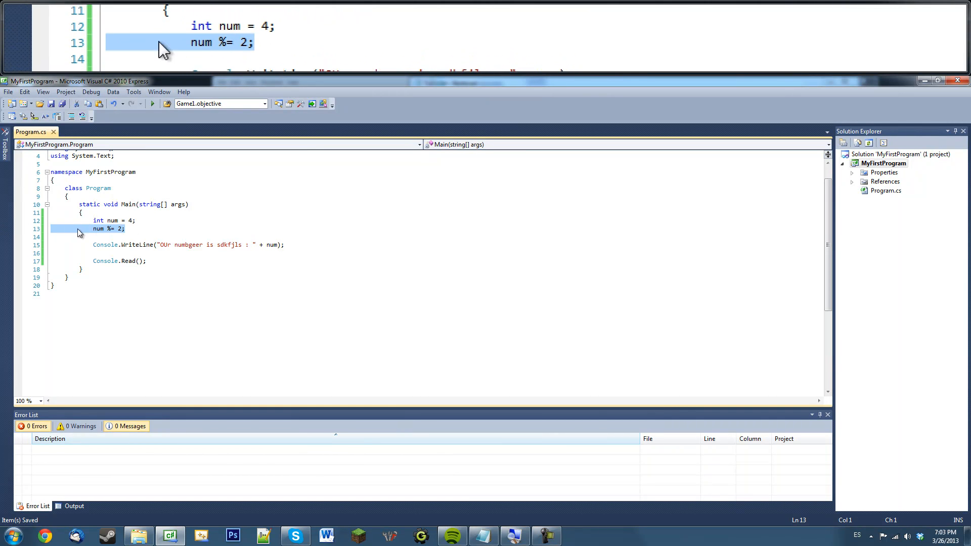
pyautogui.press('Delete')
pyautogui.click(157, 237)
pyautogui.moveTo(160, 237); pyautogui.dragTo(243, 237)
pyautogui.write('The')
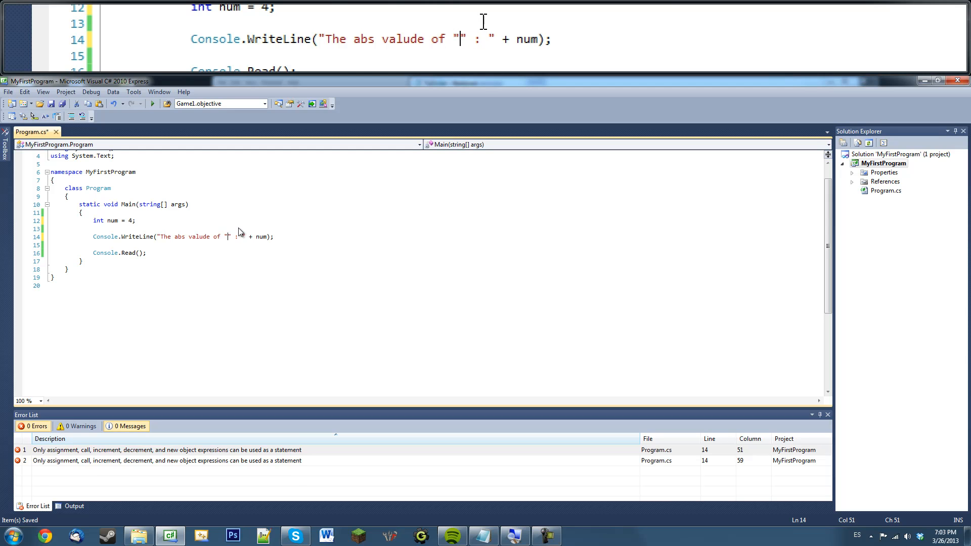
pyautogui.press('Right')
pyautogui.write('+')
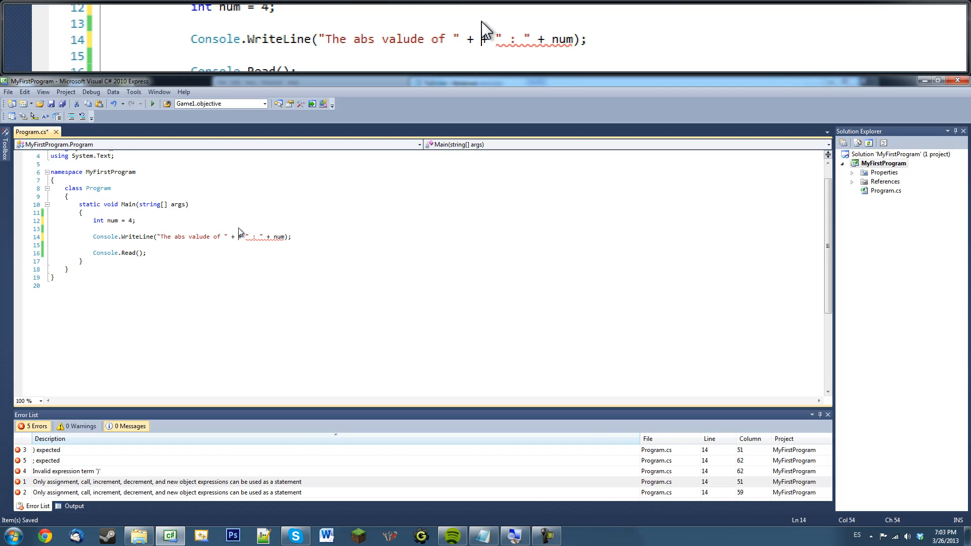
pyautogui.write('x + ')
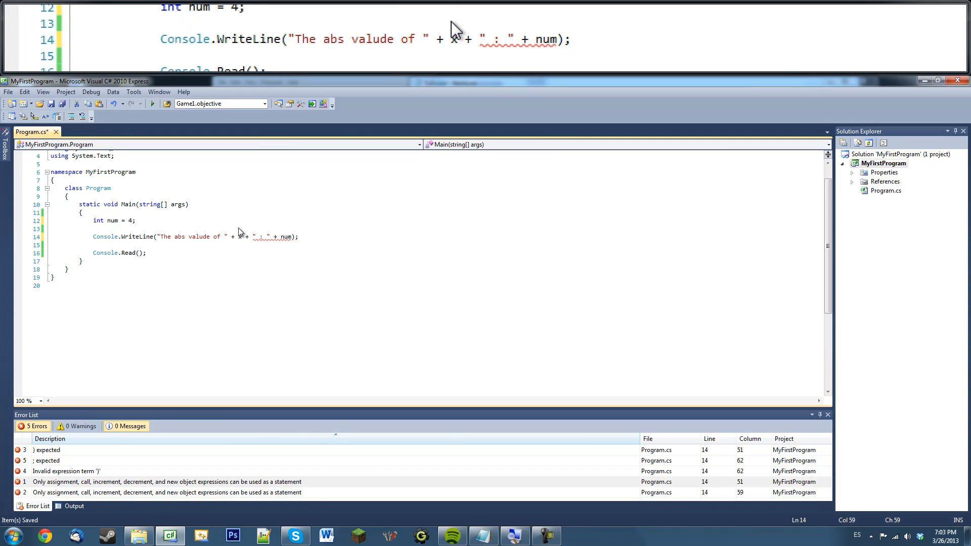
pyautogui.write(' +')
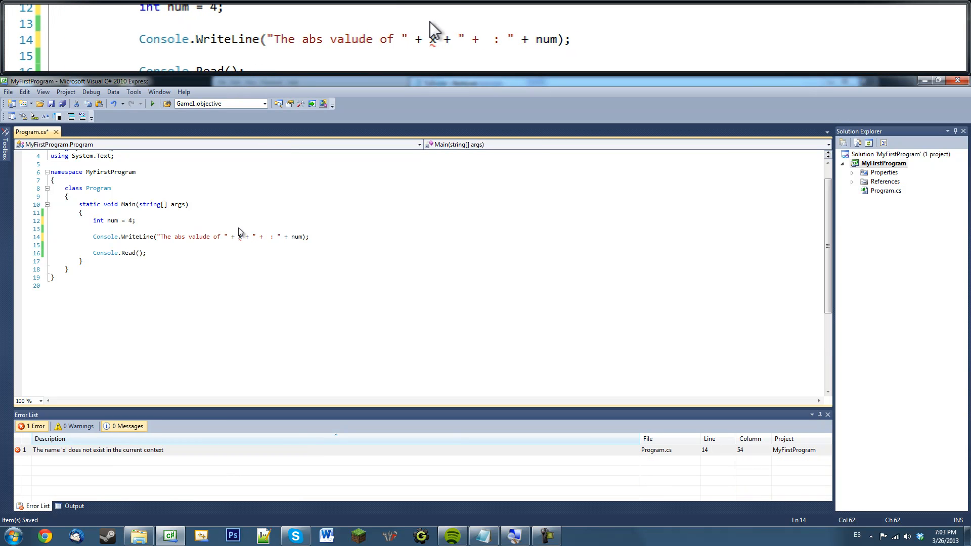
pyautogui.write(' "+yield +')
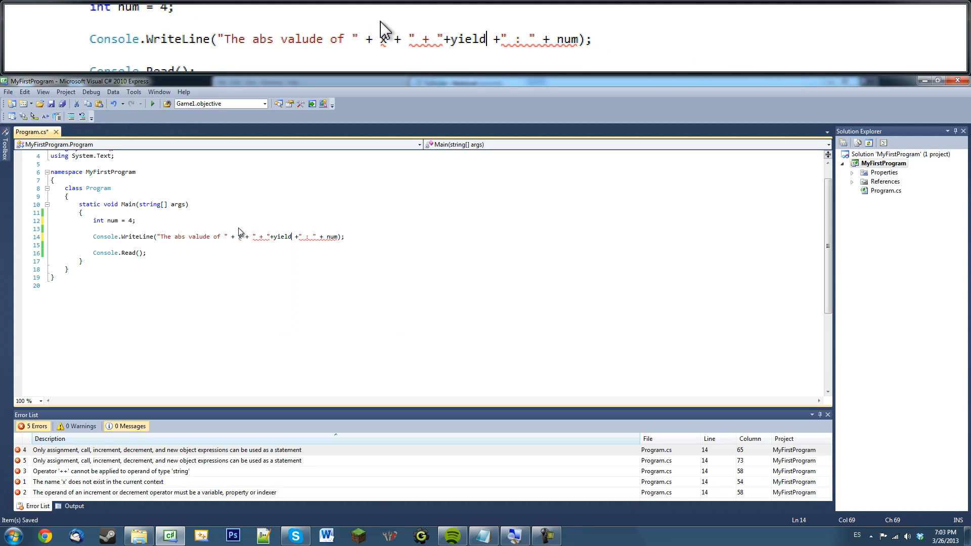
# Concatenate x, " + ", y and " is " into the WriteLine message before num
pyautogui.press('BackSpace')
pyautogui.press('BackSpace')
pyautogui.press('BackSpace')
pyautogui.press('Left')
pyautogui.press('Left')
pyautogui.press('Left')
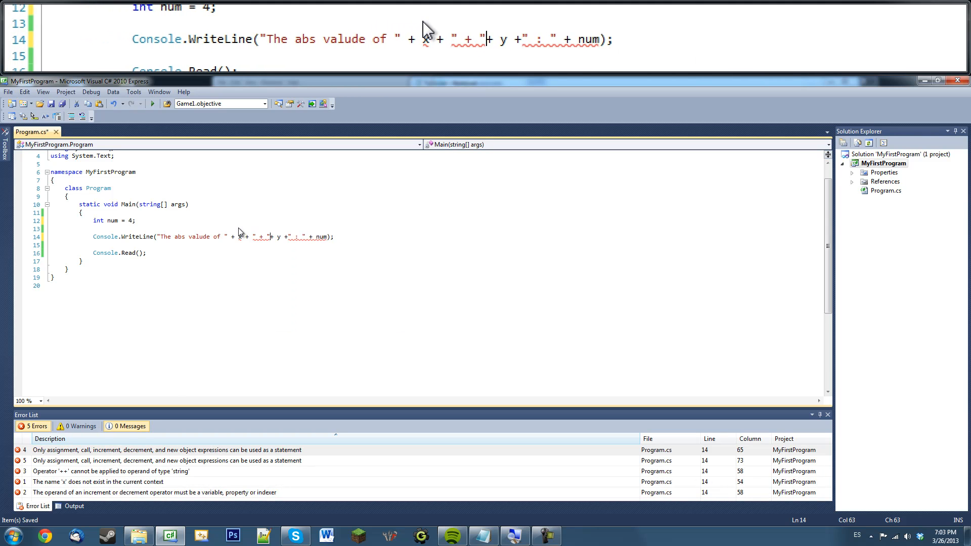
pyautogui.press('Right')
pyautogui.press('Right')
pyautogui.press('Right')
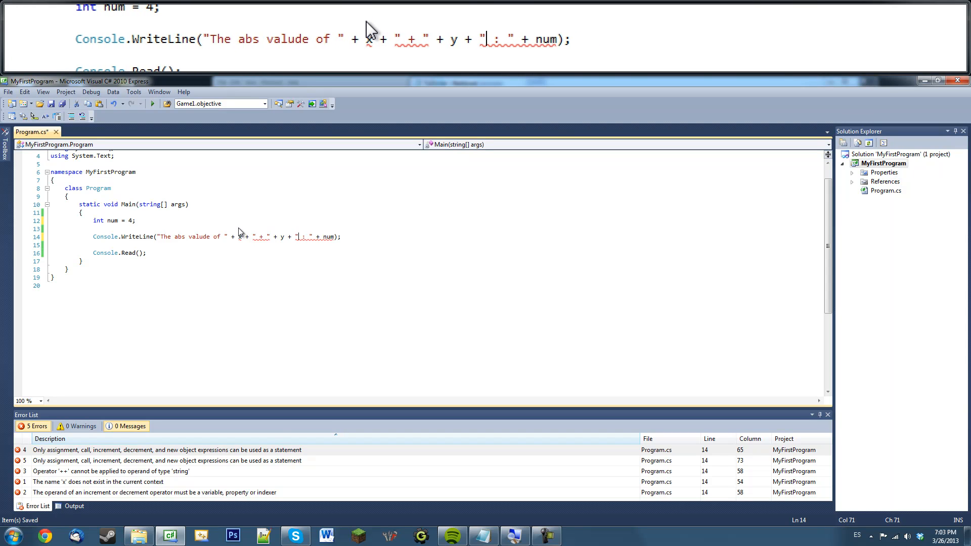
pyautogui.press('Right')
pyautogui.hotkey('shift', 'Right')
pyautogui.write('s')
pyautogui.press('Right')
pyautogui.press('Right')
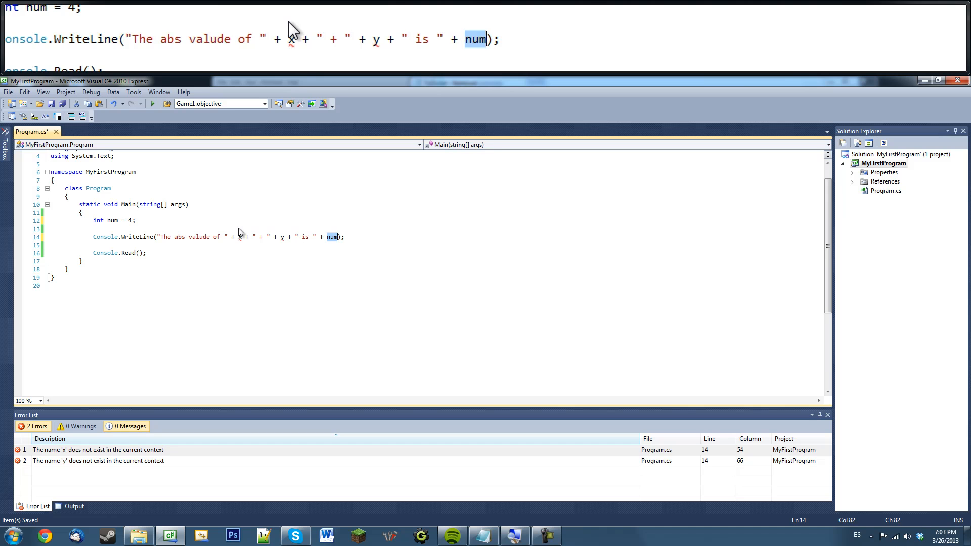
pyautogui.write('Math.')
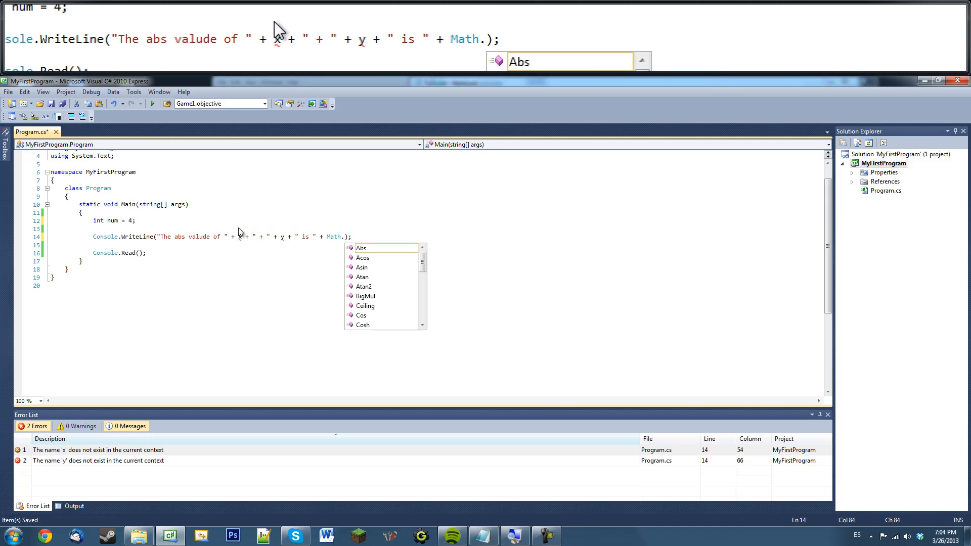
pyautogui.write('a()')
# End the message with Math.Abs(x + y) instead of num
pyautogui.press('Left')
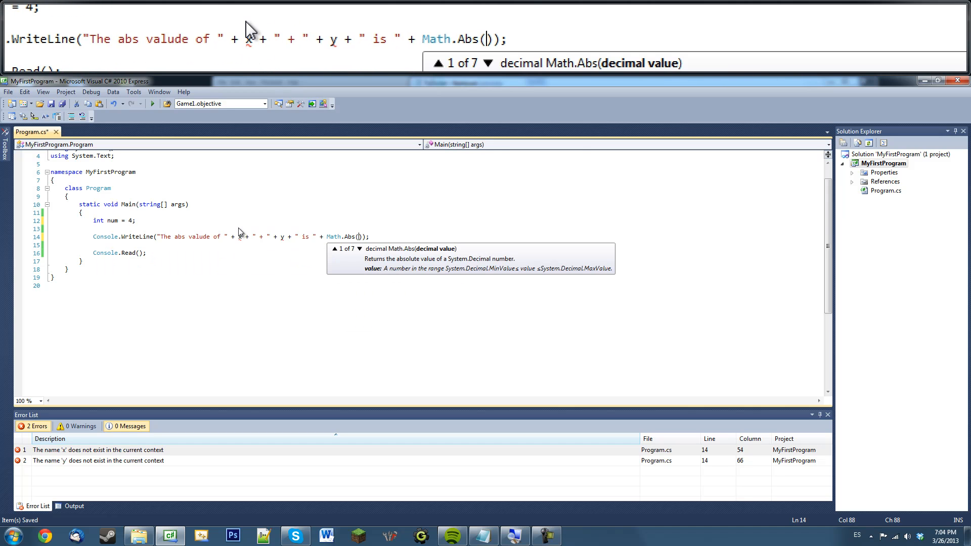
pyautogui.write('x')
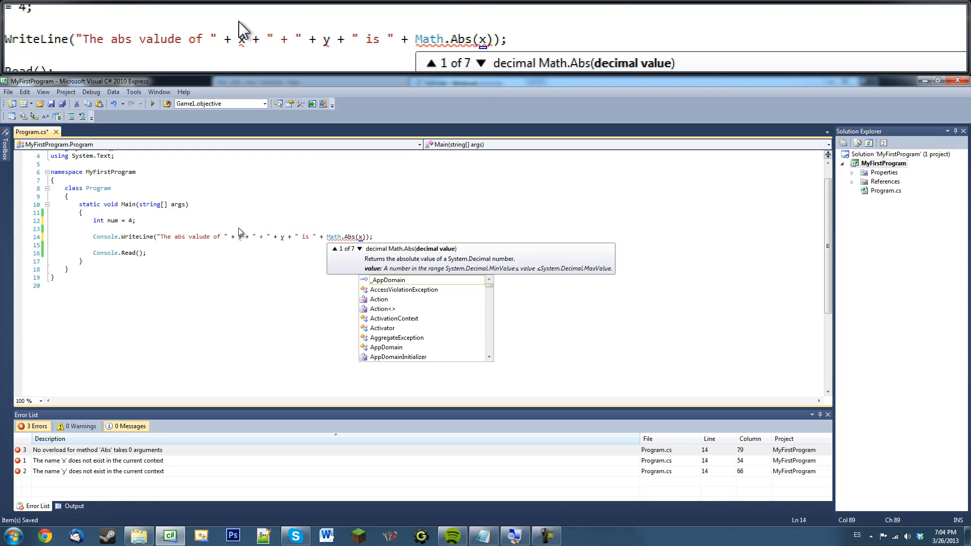
pyautogui.write(' + y')
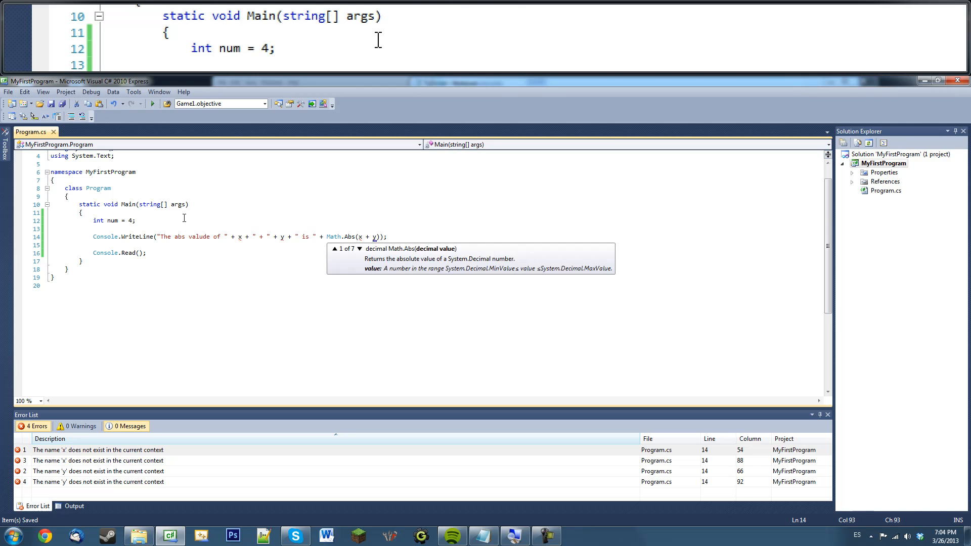
pyautogui.click(135, 220)
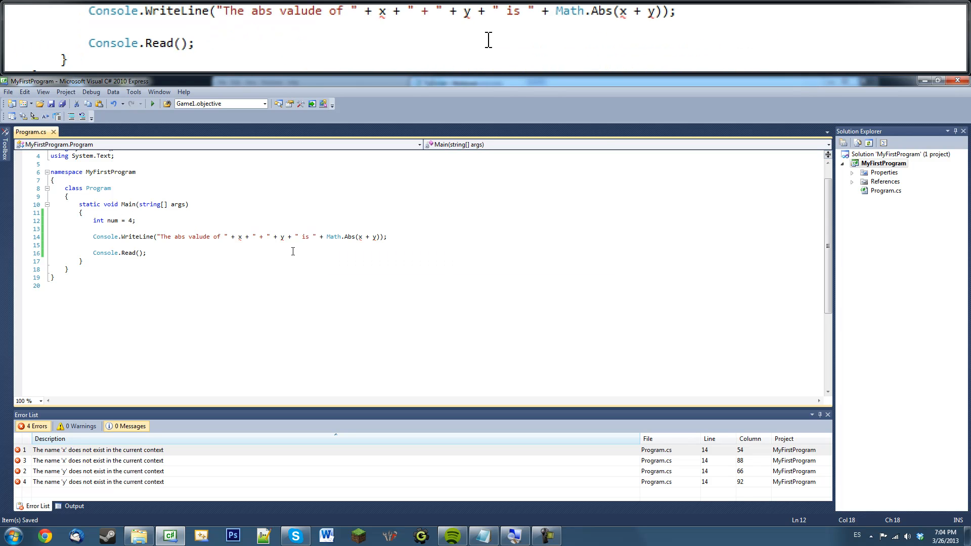
# Rename num to x and declare int y = -544
pyautogui.doubleClick(113, 220)
pyautogui.write('x')
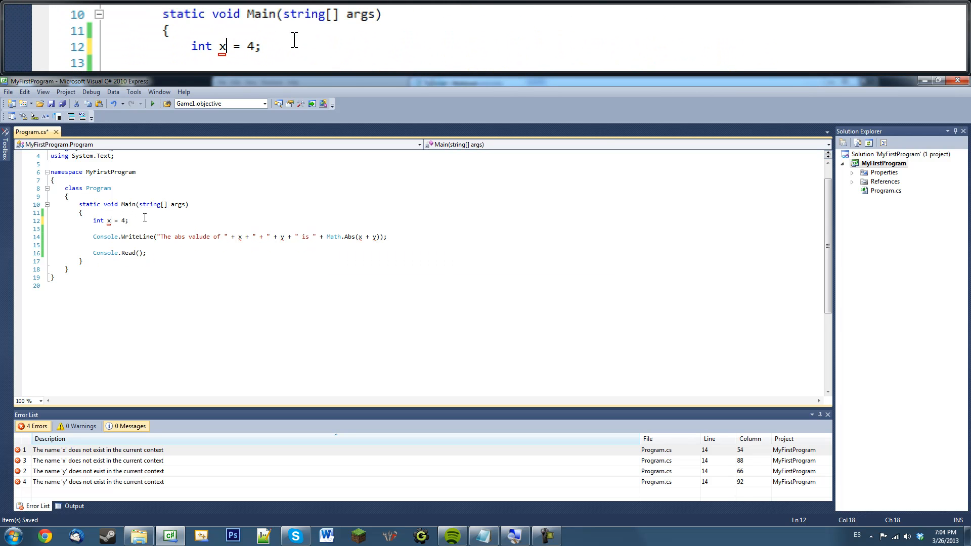
pyautogui.write('int y')
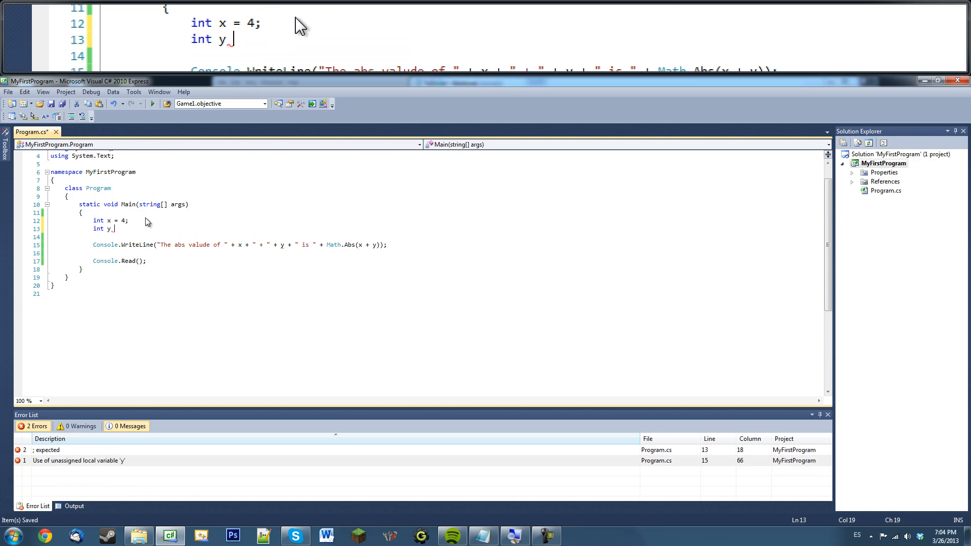
pyautogui.write('- 5;')
pyautogui.hotkey('shift', 'Left')
pyautogui.hotkey('shift', 'Left')
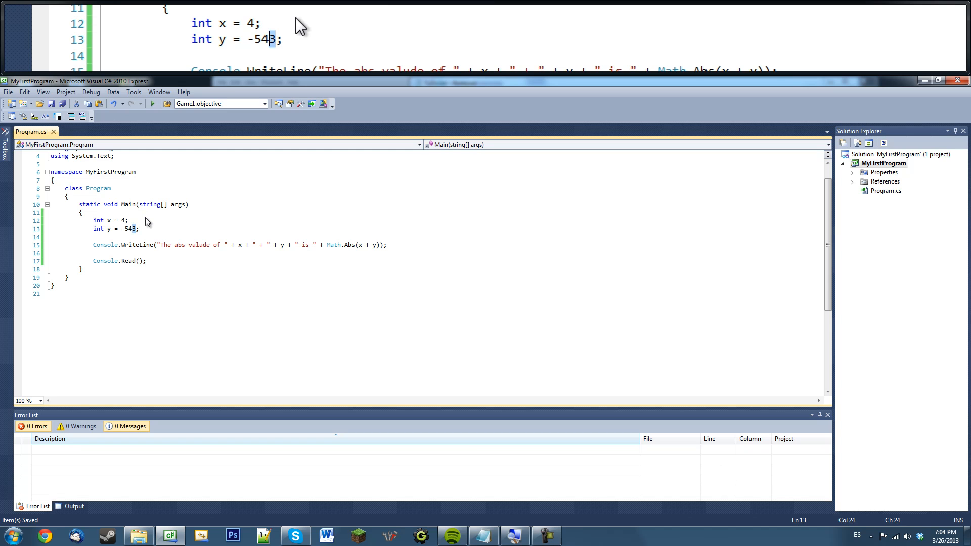
pyautogui.write('4')
pyautogui.press('Up')
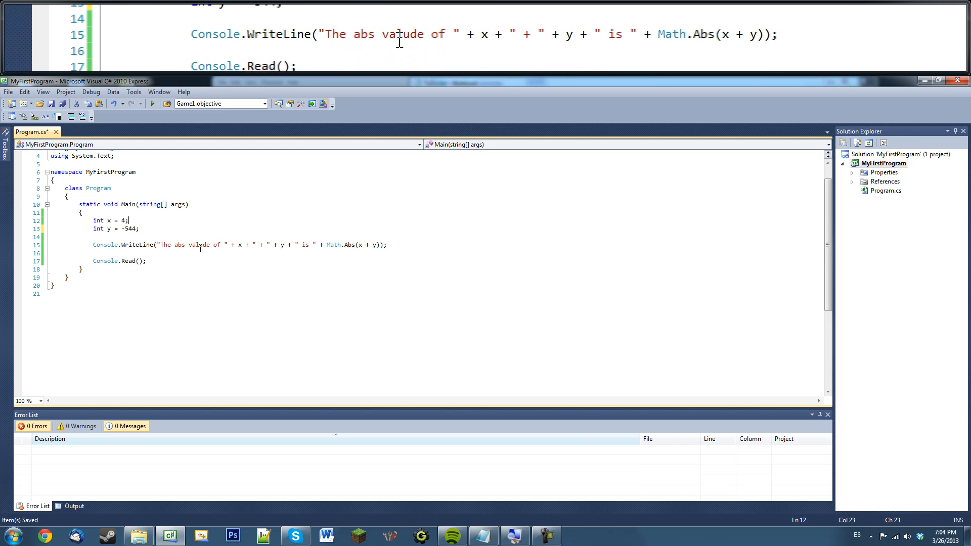
pyautogui.click(152, 103)
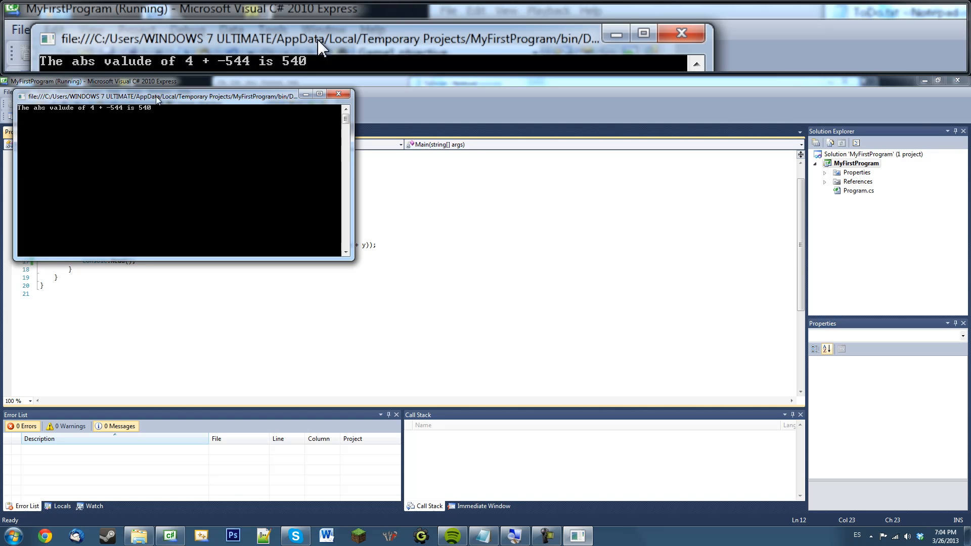
pyautogui.moveTo(100, 98); pyautogui.dragTo(501, 182)
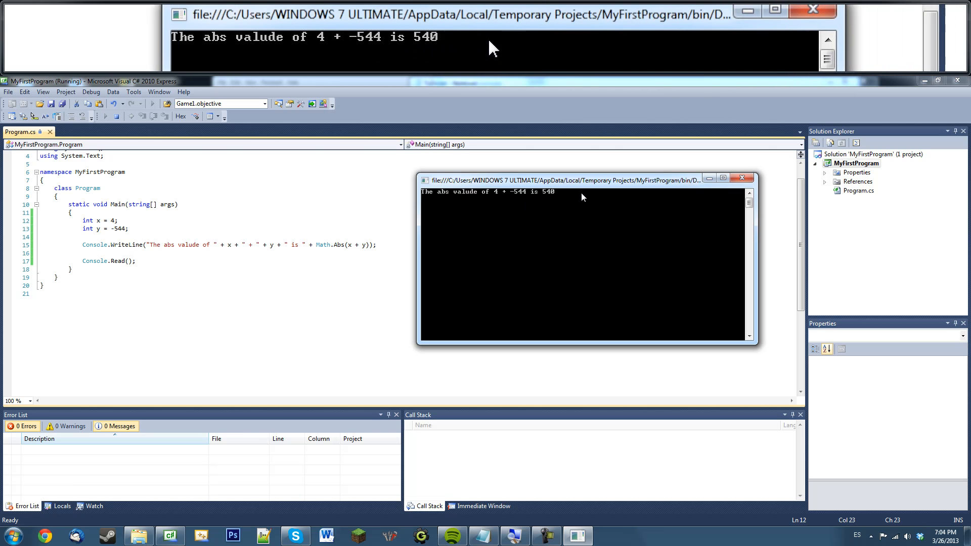
pyautogui.click(753, 182)
pyautogui.click(257, 244)
# Replace Math.Abs(x + y) with Math.Pow(x, y) and set x = 4, y = 2
pyautogui.doubleClick(349, 245)
pyautogui.write('pos')
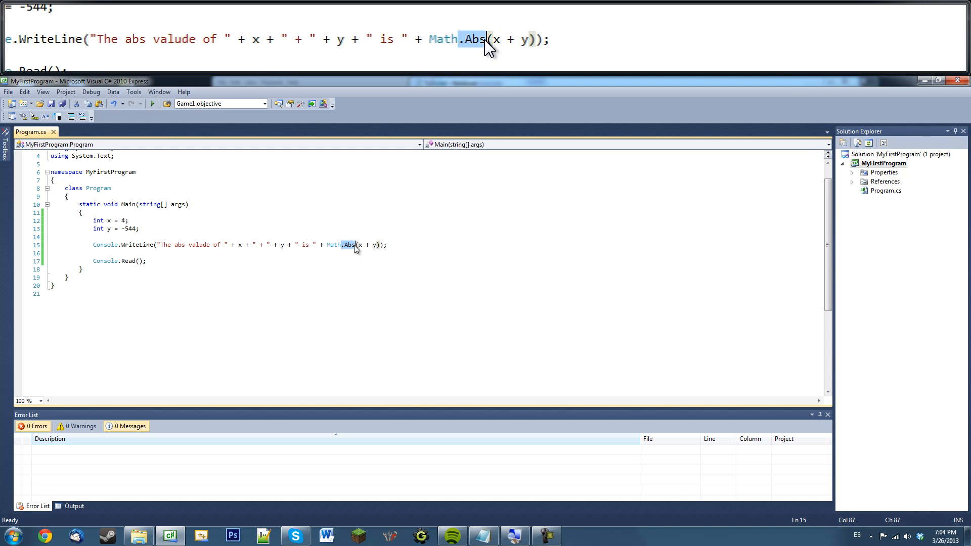
pyautogui.write('po')
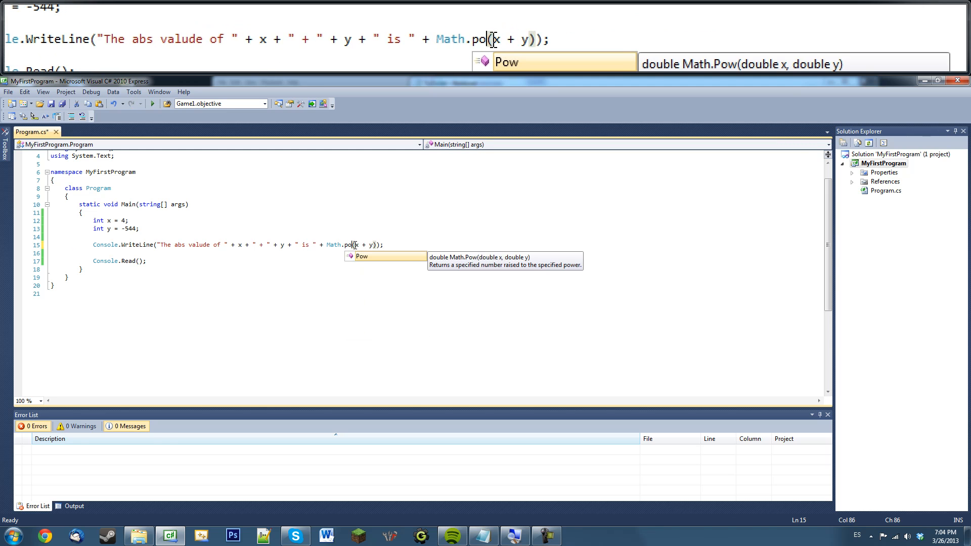
pyautogui.press('Tab')
pyautogui.hotkey('ctrl', 's')
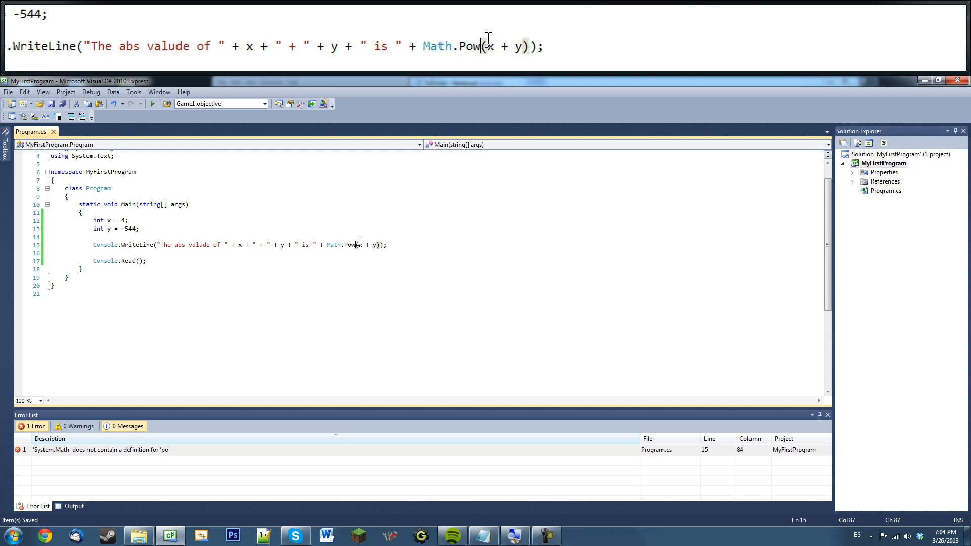
pyautogui.moveTo(359, 245); pyautogui.dragTo(378, 245)
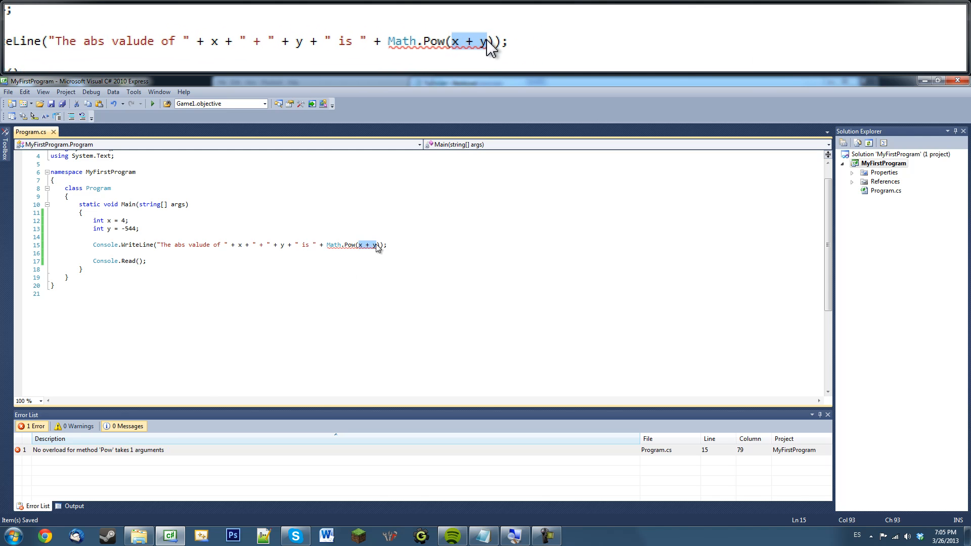
pyautogui.write('x,')
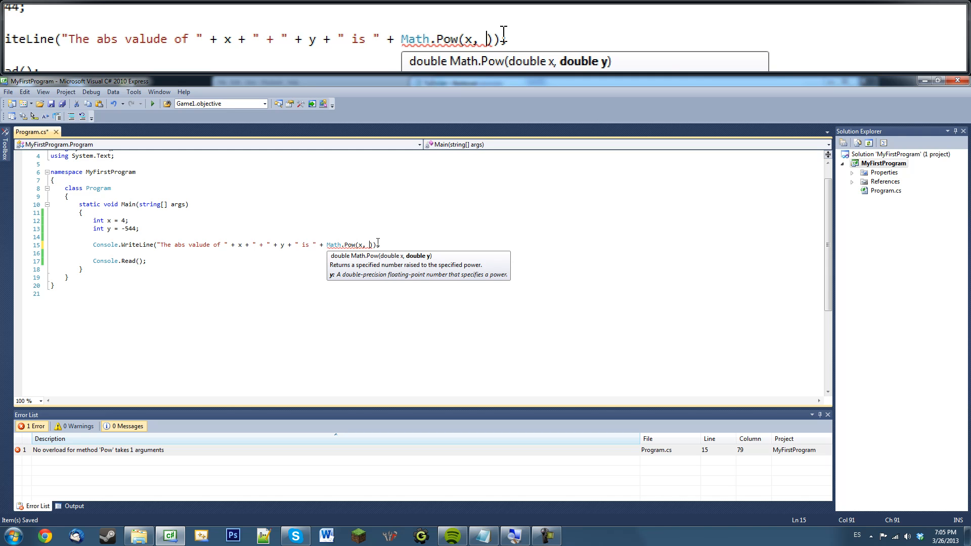
pyautogui.write('y')
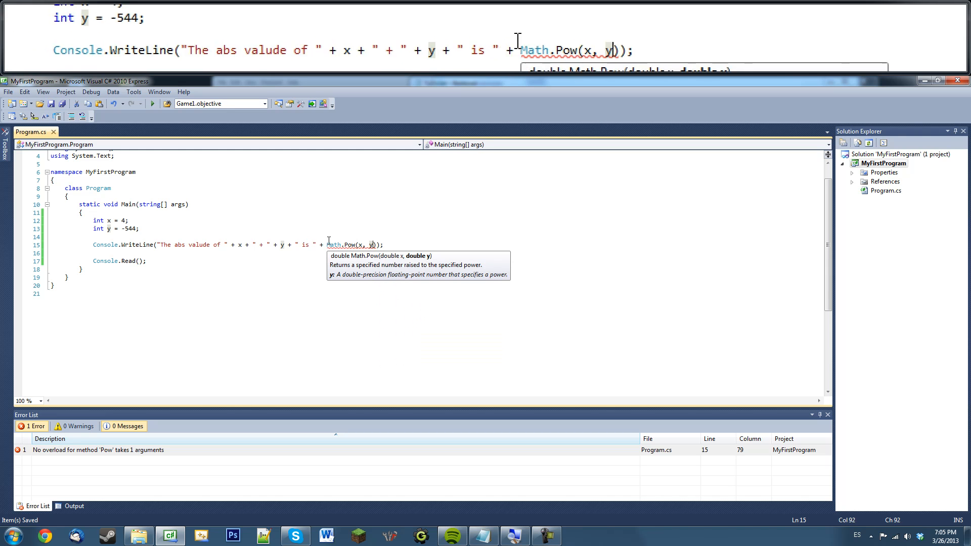
pyautogui.click(360, 246)
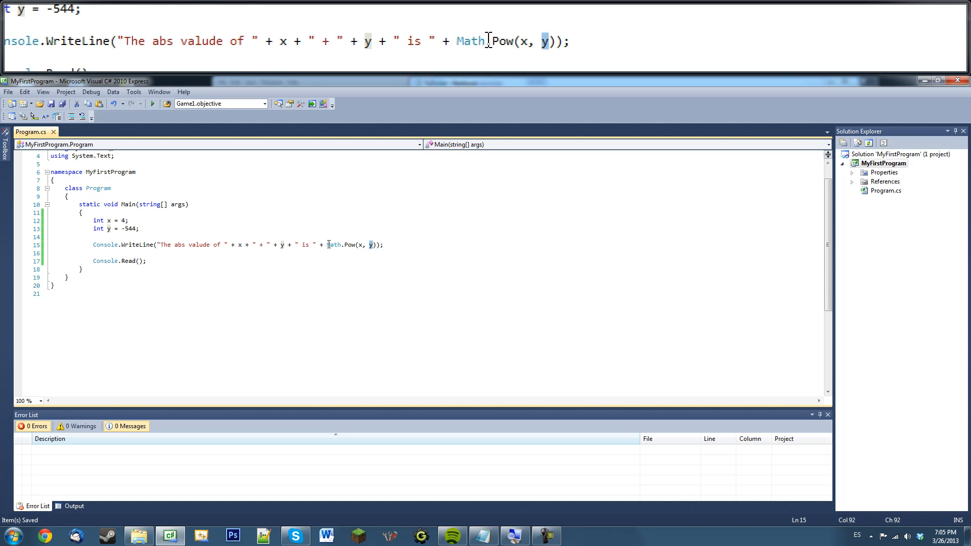
pyautogui.doubleClick(123, 221)
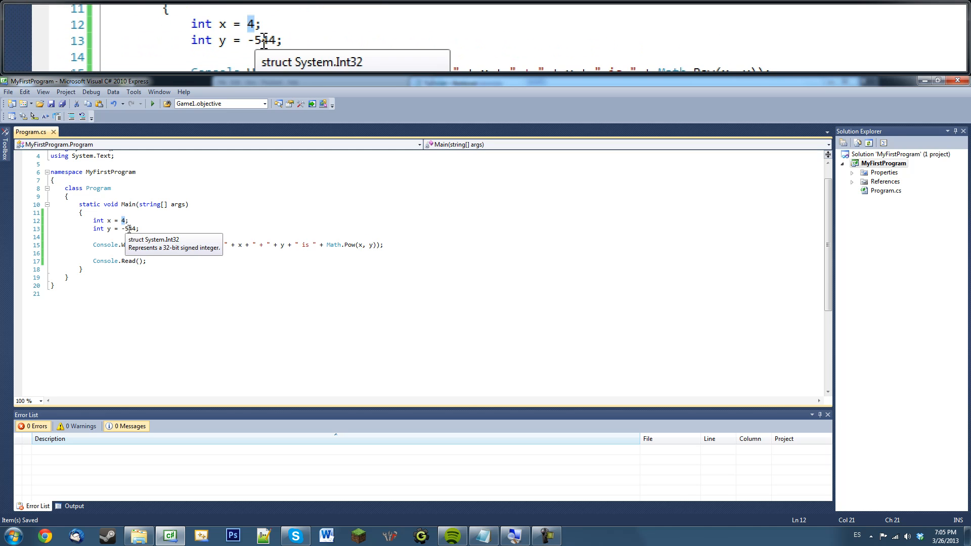
pyautogui.click(124, 228)
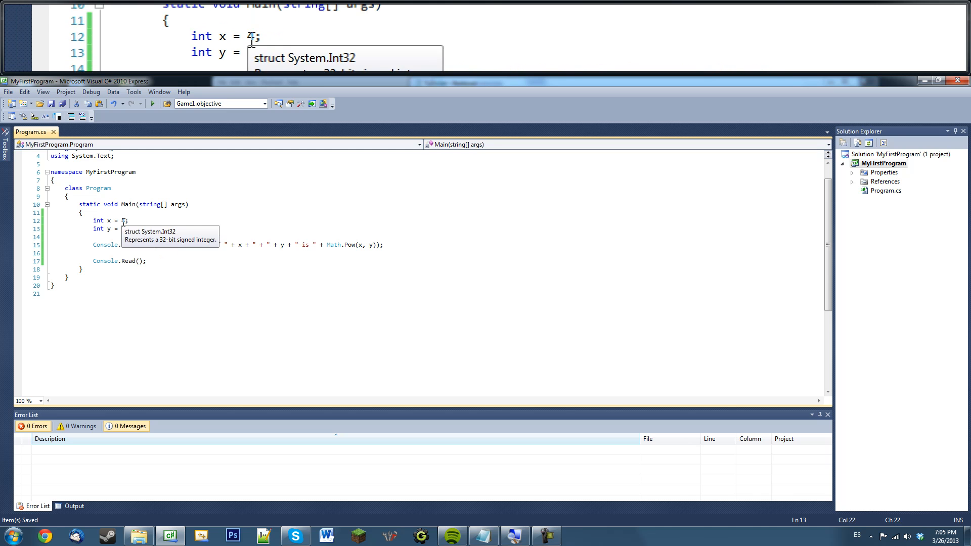
pyautogui.write('2;')
pyautogui.click(153, 103)
pyautogui.moveTo(183, 132); pyautogui.dragTo(364, 174)
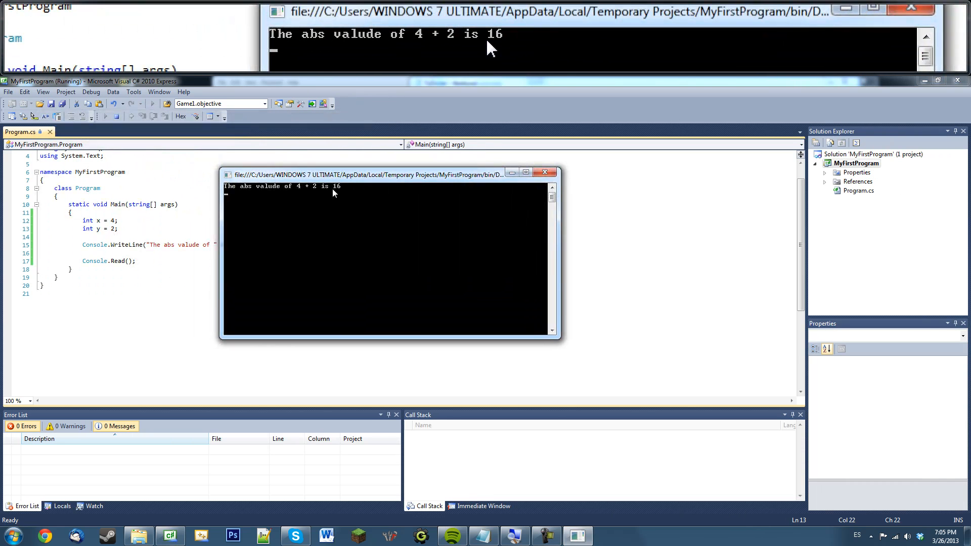
pyautogui.click(545, 173)
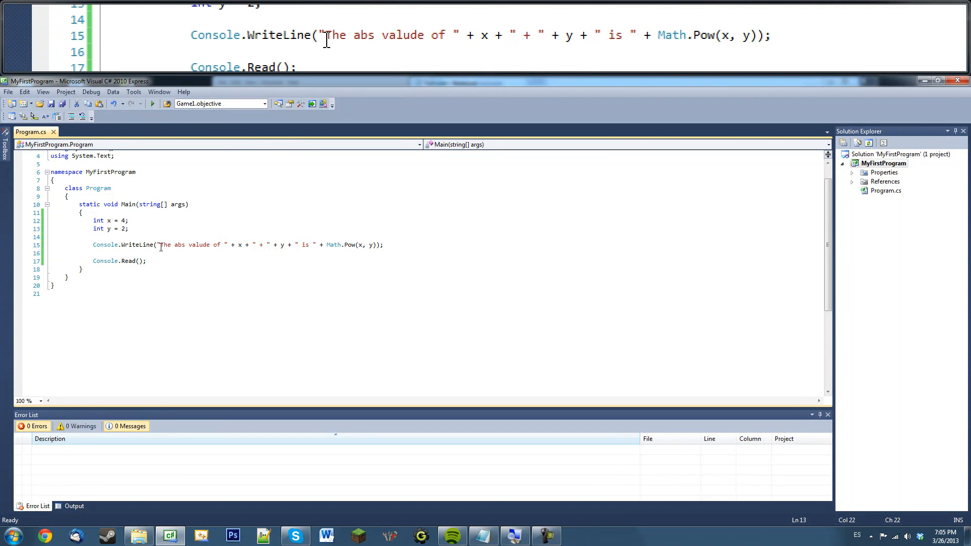
pyautogui.moveTo(160, 245)
pyautogui.mouseDown()
pyautogui.moveTo(288, 245)
pyautogui.moveTo(398, 270)
pyautogui.moveTo(313, 244)
pyautogui.mouseUp()
# Replace Pow with Min from IntelliSense so the call reads Math.Min(x, y)
pyautogui.click(313, 245)
pyautogui.press('BackSpace')
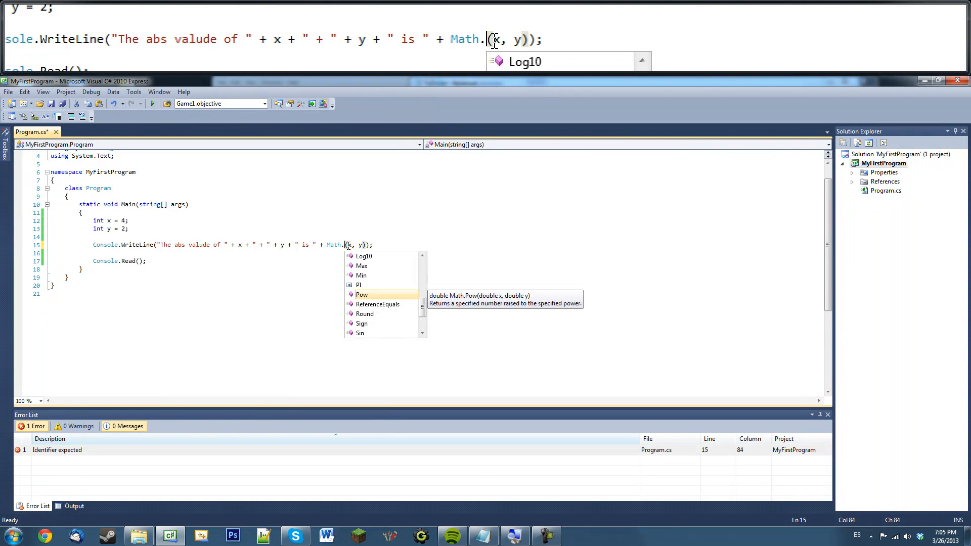
pyautogui.press('Up')
pyautogui.press('Up')
pyautogui.press('Tab')
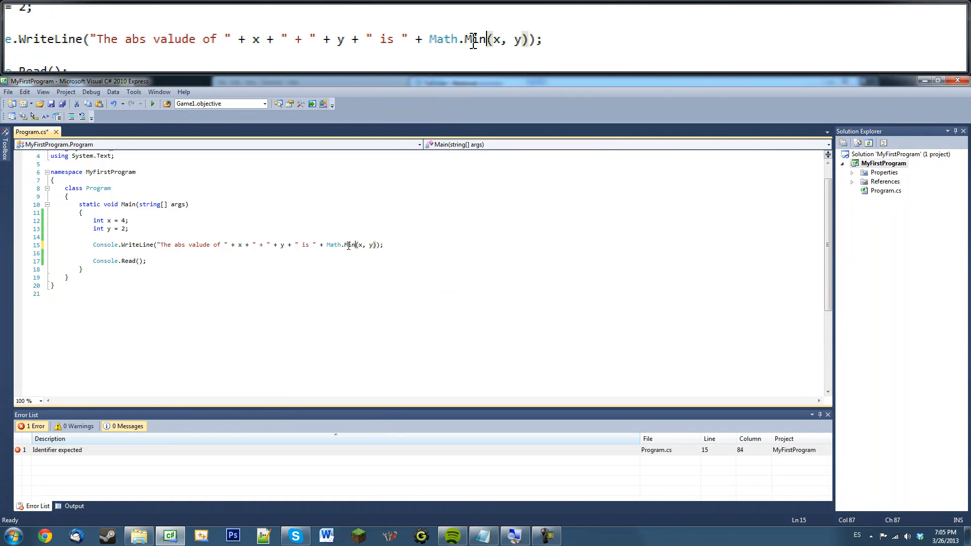
# Highlight the Min call and the WriteLine statement to point them out
pyautogui.doubleClick(348, 245)
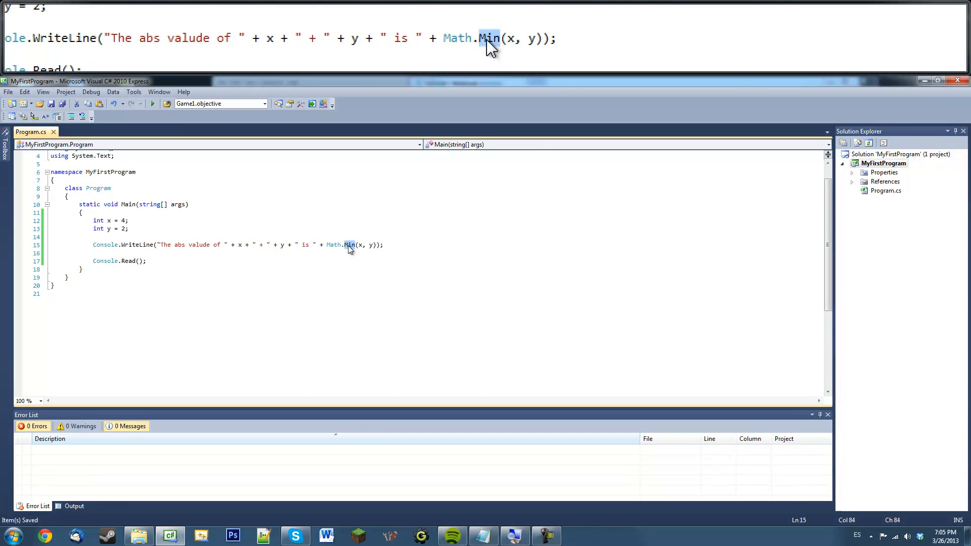
pyautogui.click(353, 246)
pyautogui.doubleClick(353, 245)
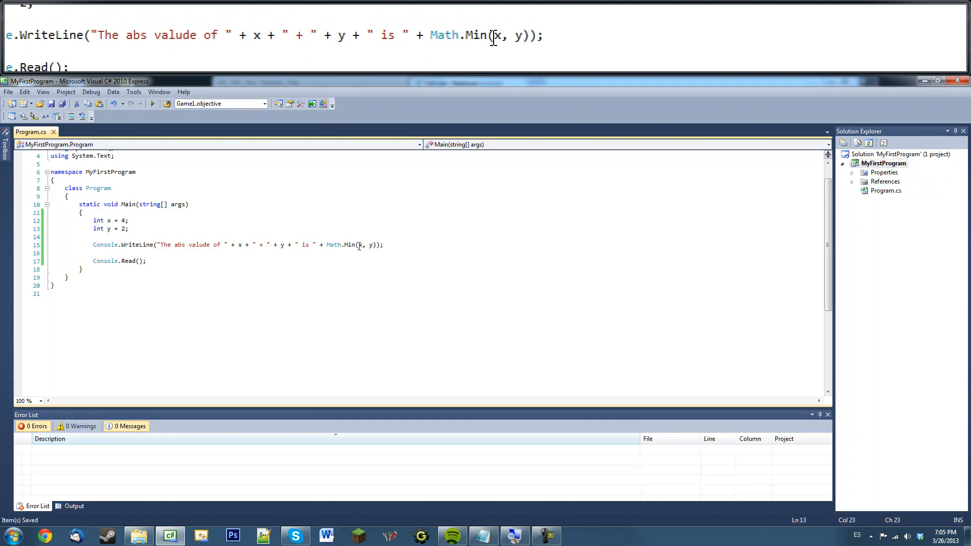
pyautogui.moveTo(384, 244); pyautogui.dragTo(340, 237)
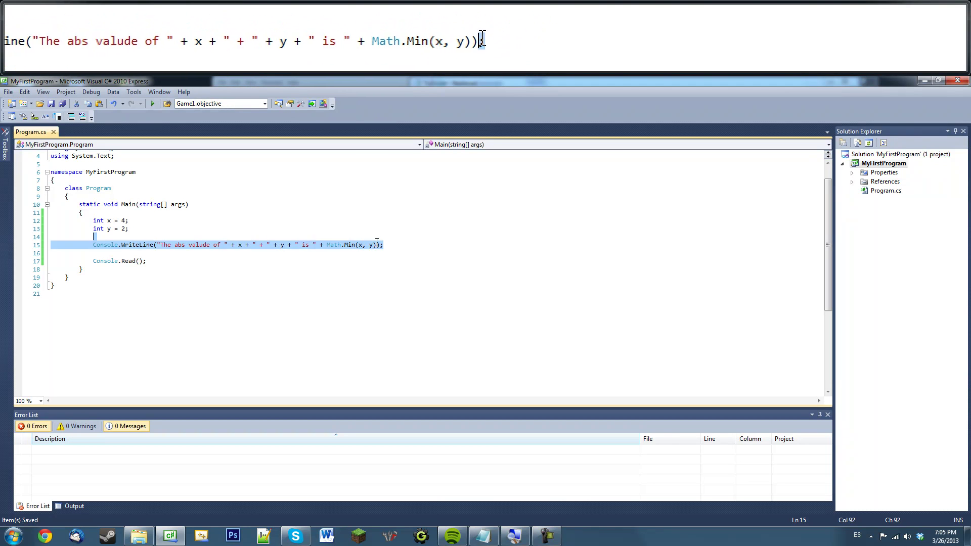
pyautogui.click(351, 244)
pyautogui.click(226, 219)
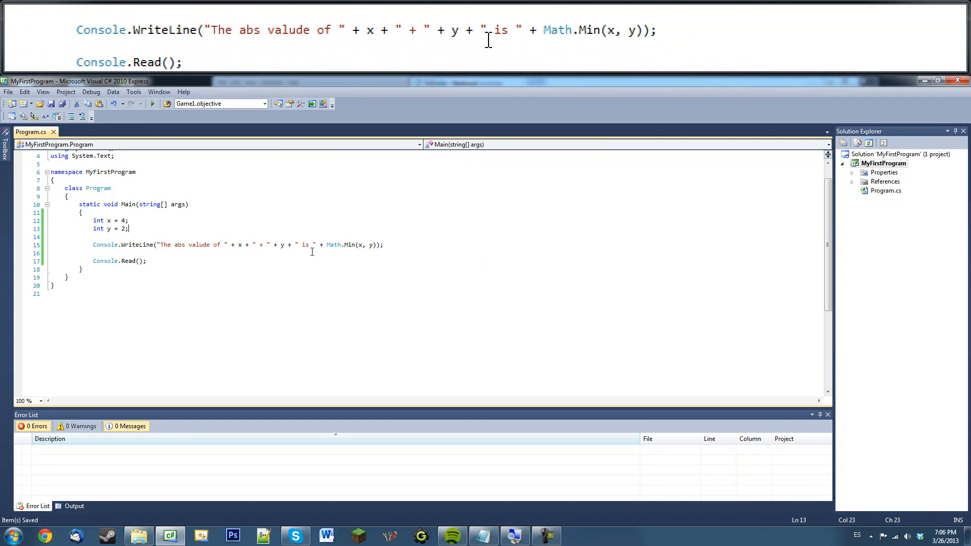
pyautogui.click(384, 245)
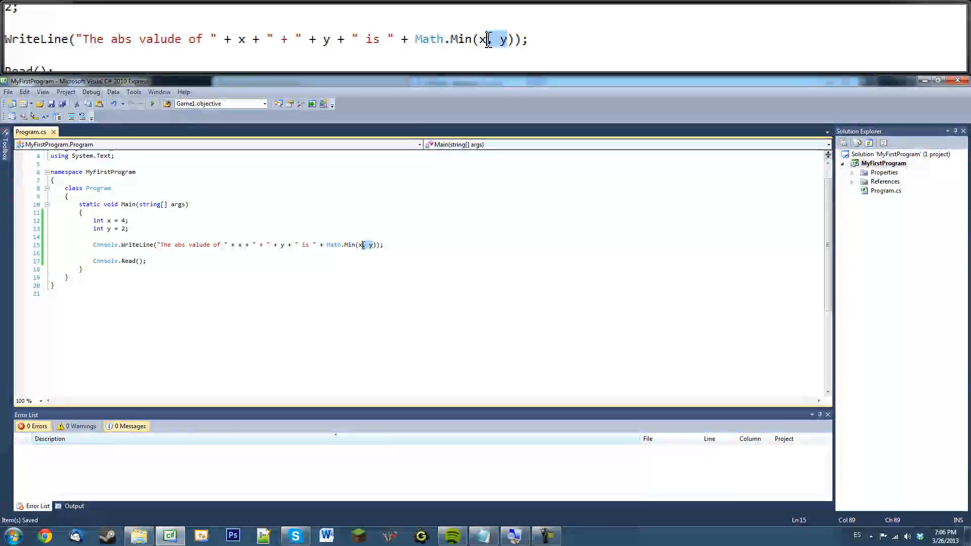
pyautogui.moveTo(346, 244); pyautogui.dragTo(369, 245)
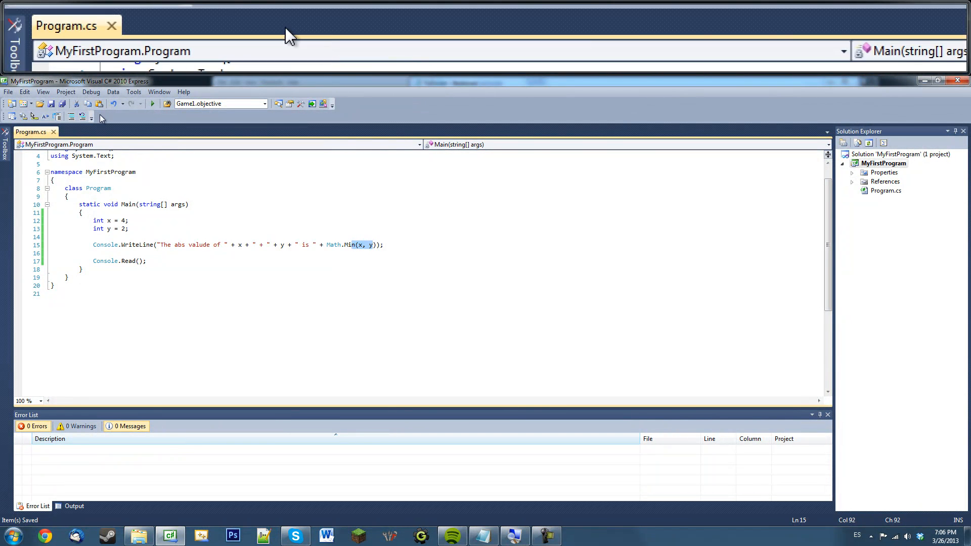
pyautogui.click(152, 104)
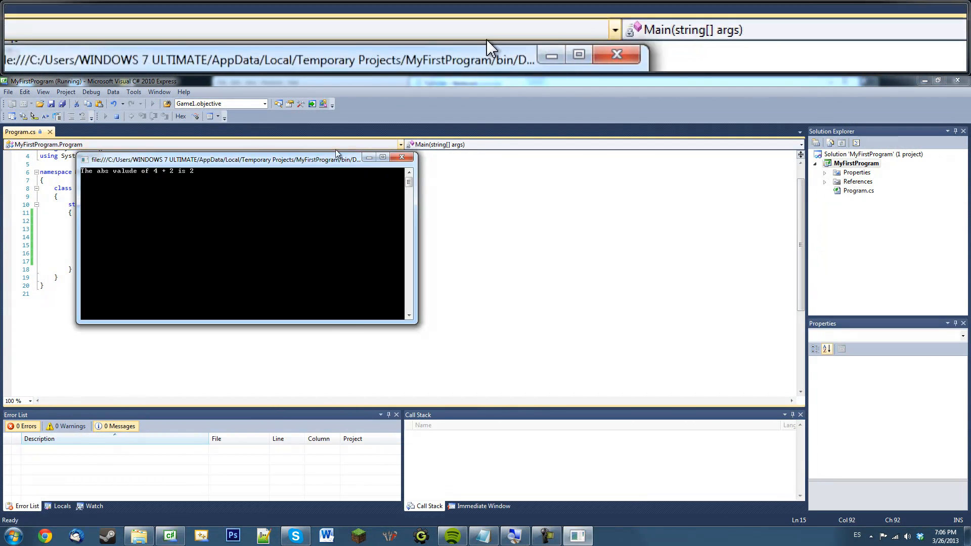
pyautogui.click(322, 145)
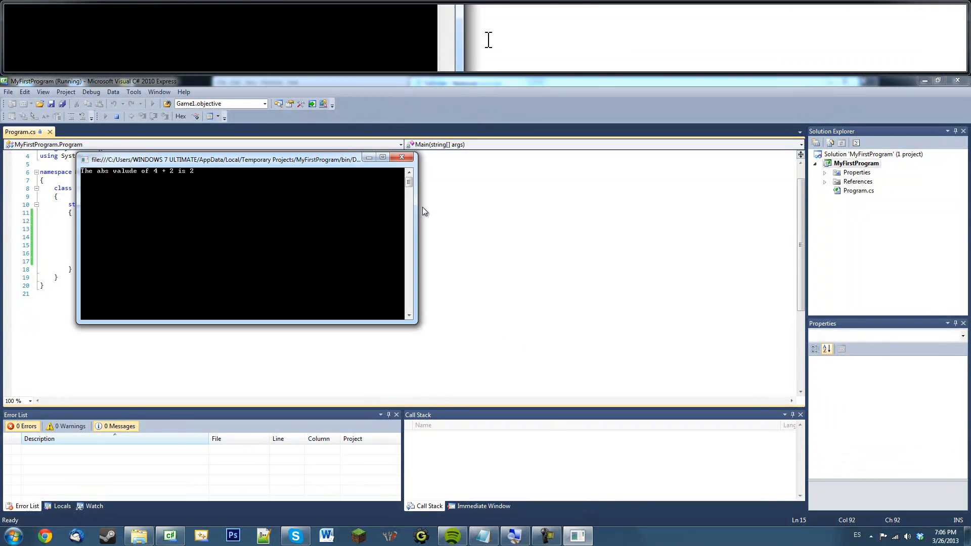
pyautogui.moveTo(152, 144); pyautogui.dragTo(486, 193)
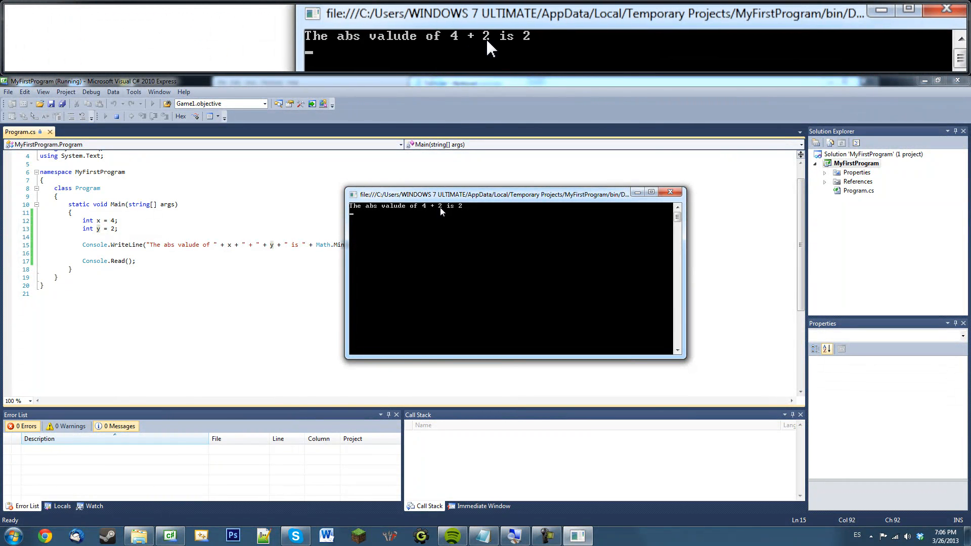
pyautogui.click(670, 194)
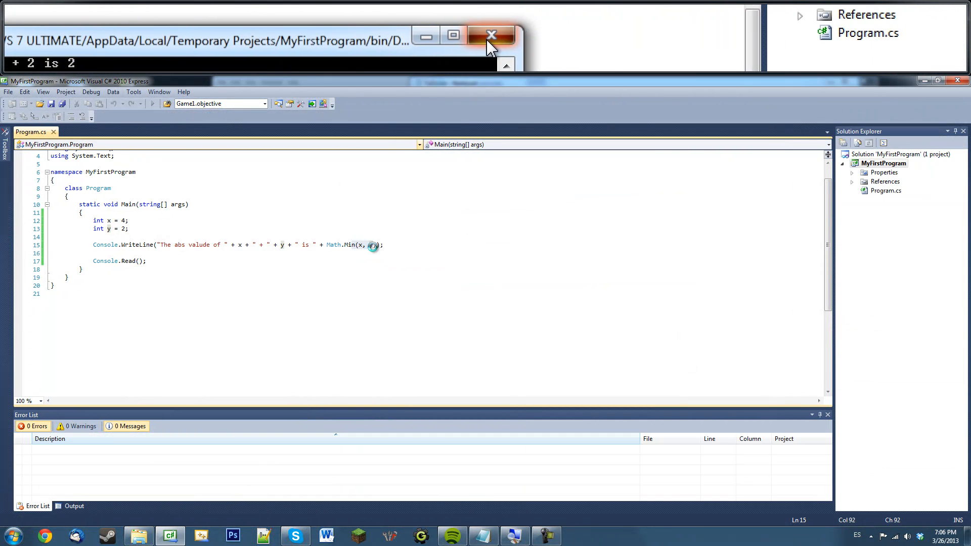
# Change the call to Math.Max(x, y) and run it, printing 4 for 4 and 2
pyautogui.doubleClick(349, 245)
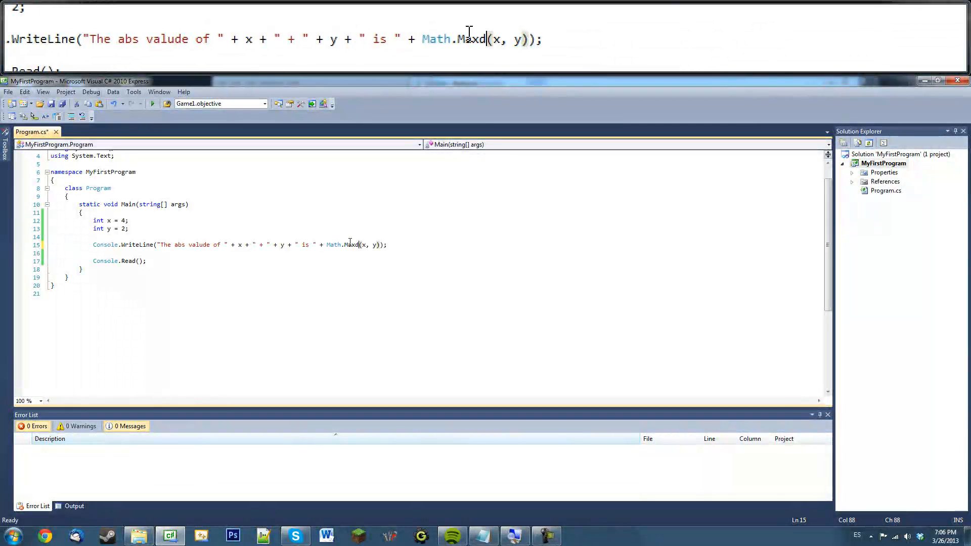
pyautogui.click(152, 104)
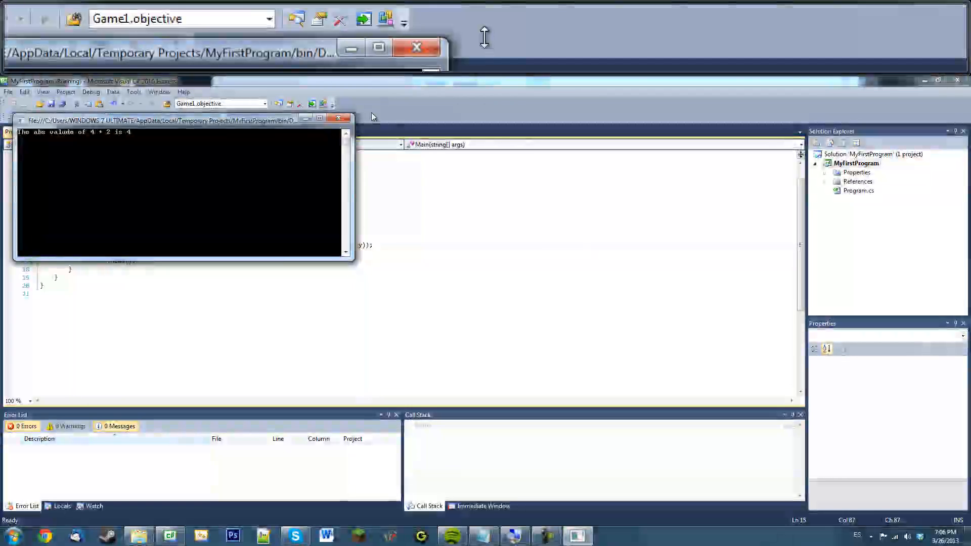
pyautogui.moveTo(233, 99); pyautogui.dragTo(680, 171)
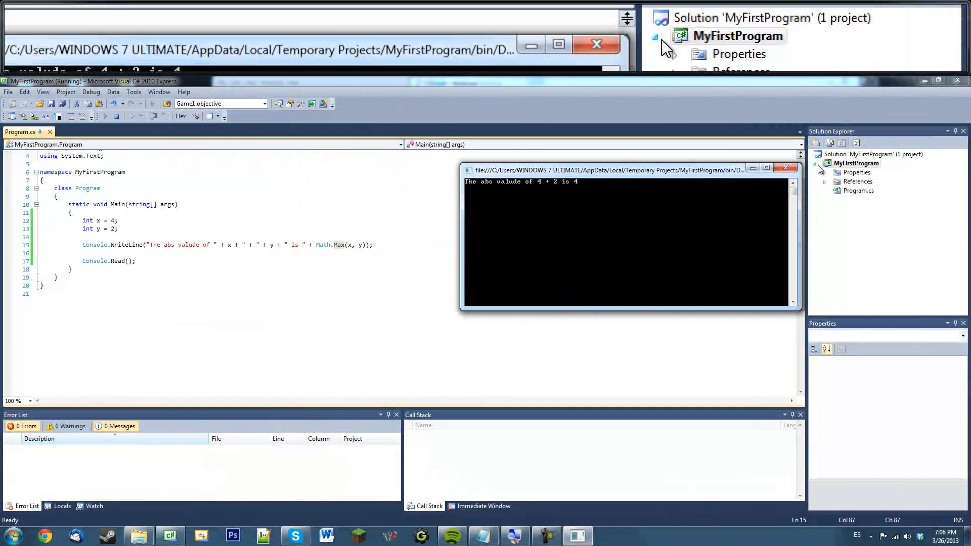
pyautogui.click(786, 169)
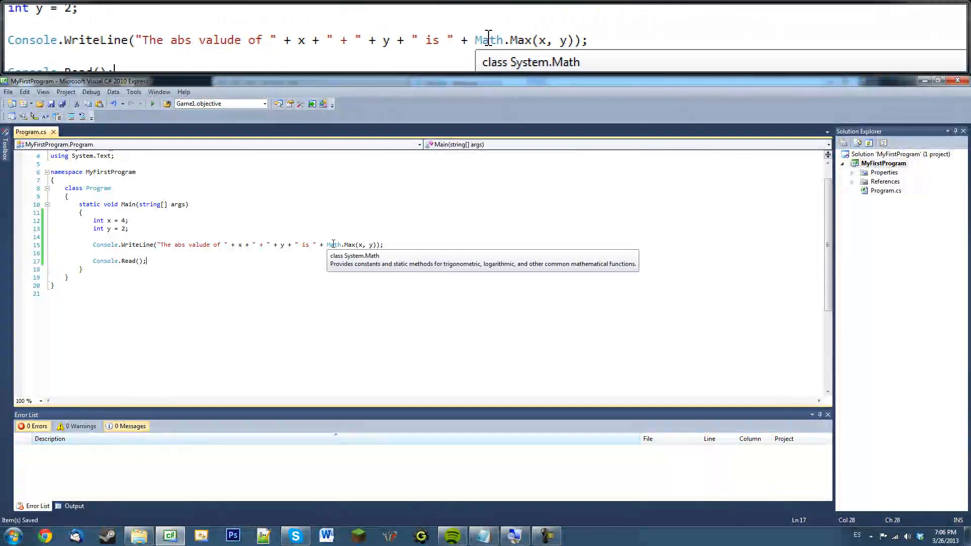
# Delete Max, browse the Math method list without choosing, leaving Math.(x, y) with an error
pyautogui.doubleClick(349, 244)
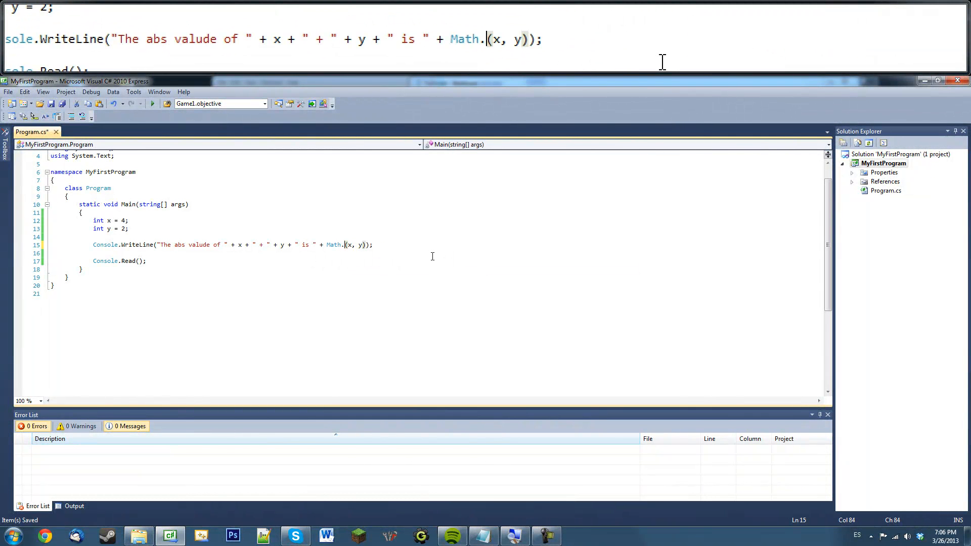
pyautogui.write('.')
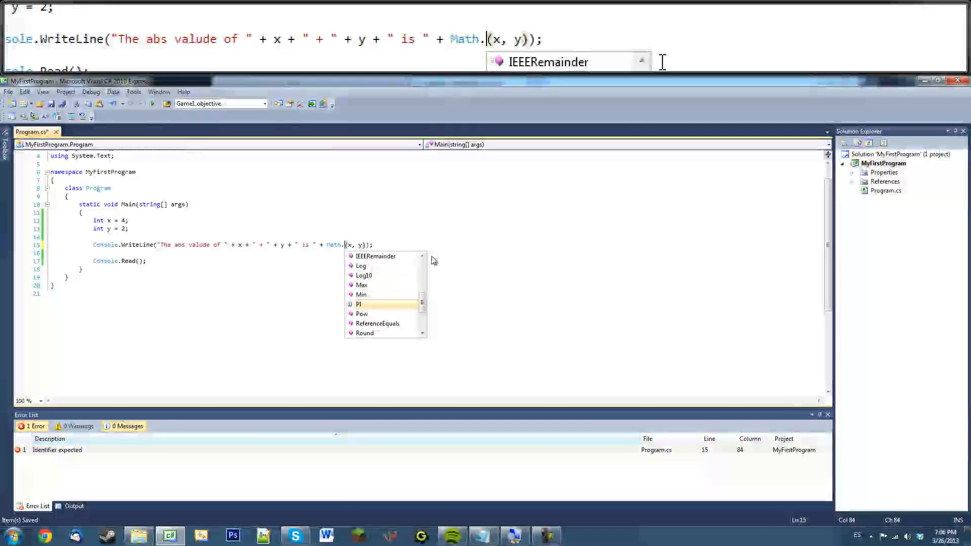
pyautogui.press('pagedown')
pyautogui.press('Up')
pyautogui.press('Up')
pyautogui.press('Up')
pyautogui.press('Up')
pyautogui.press('Up')
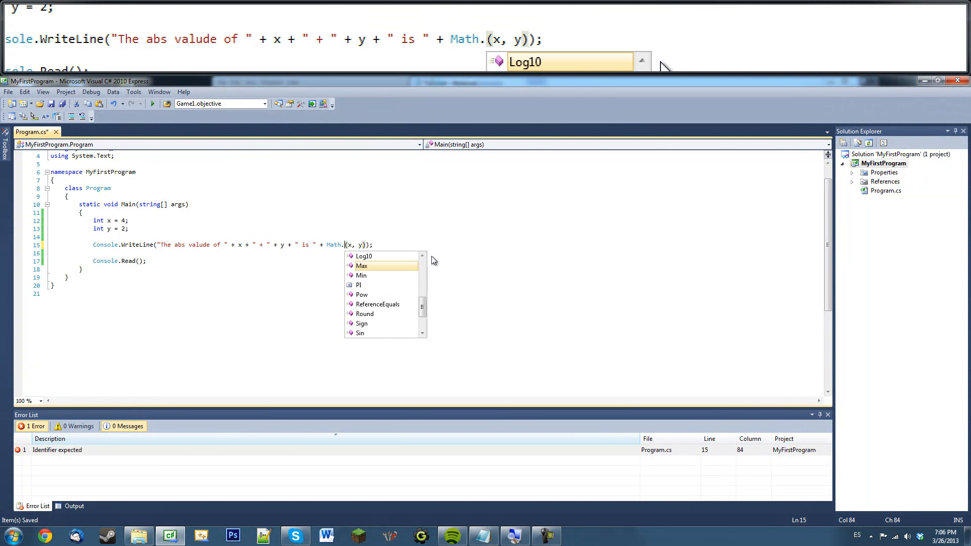
pyautogui.press('Down')
pyautogui.press('Down')
pyautogui.press('Down')
pyautogui.press('Down')
pyautogui.press('Down')
pyautogui.press('Down')
pyautogui.press('Down')
pyautogui.press('Down')
pyautogui.press('Down')
pyautogui.press('Down')
pyautogui.press('Up')
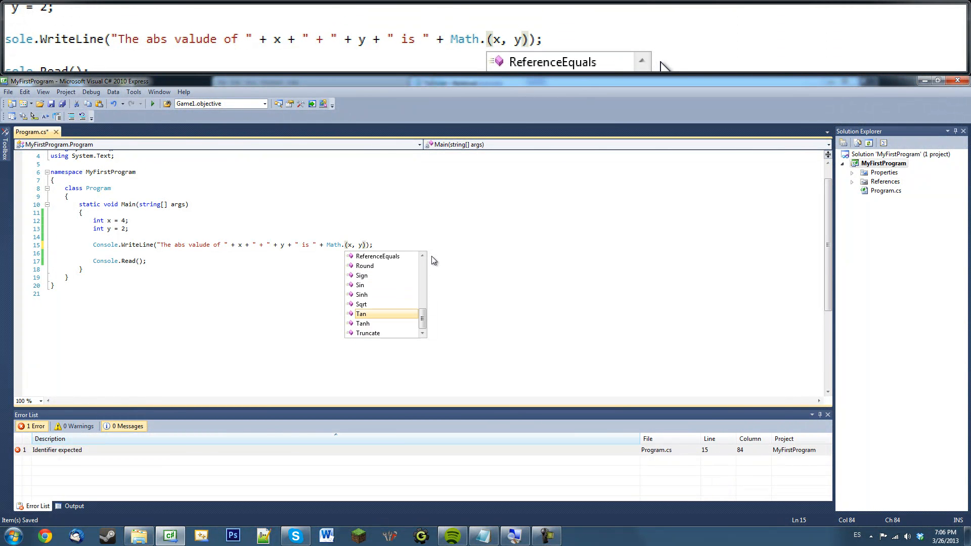
pyautogui.press('Up')
pyautogui.press('pageup')
pyautogui.press('pageup')
pyautogui.press('Up')
pyautogui.press('Up')
pyautogui.press('Down')
pyautogui.press('Down')
pyautogui.press('Up')
pyautogui.press('Up')
pyautogui.press('Up')
pyautogui.click(362, 232)
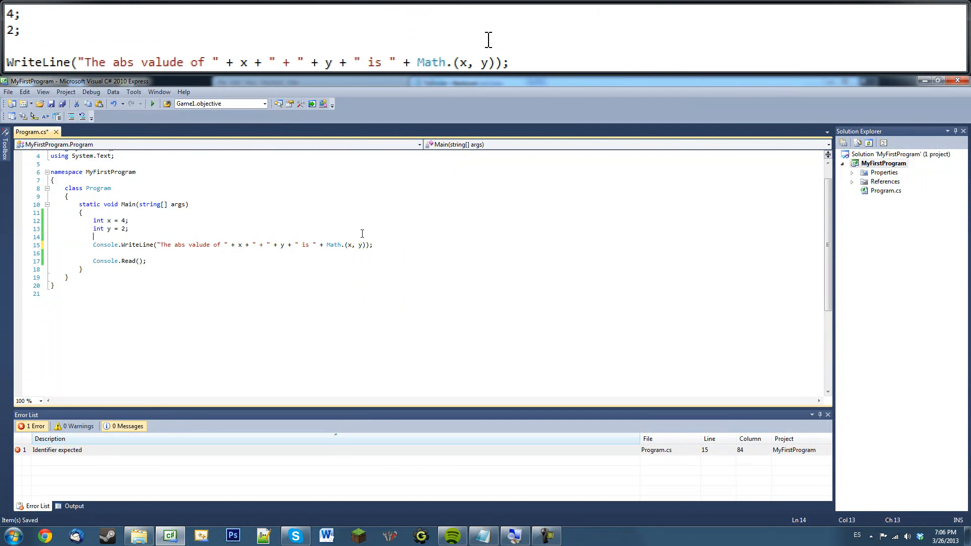
pyautogui.moveTo(327, 245); pyautogui.dragTo(370, 245)
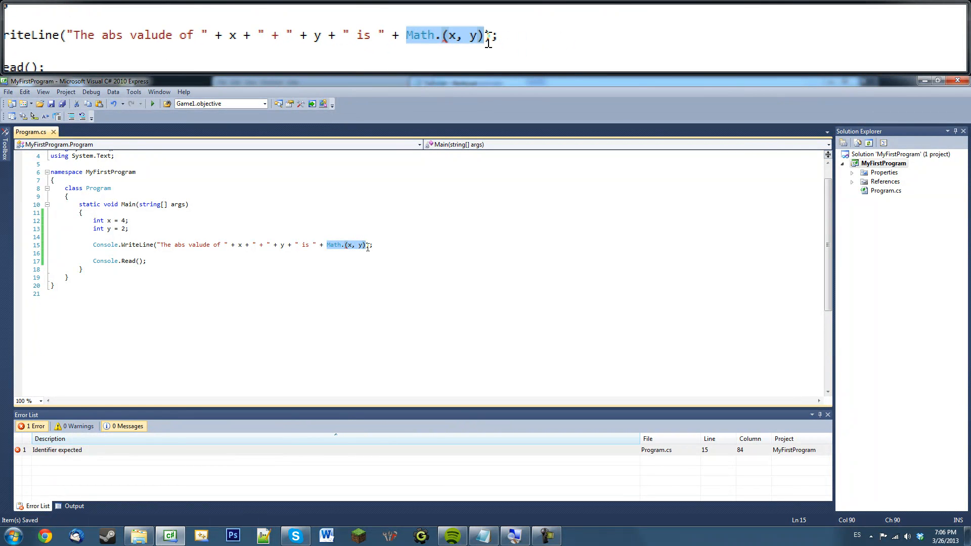